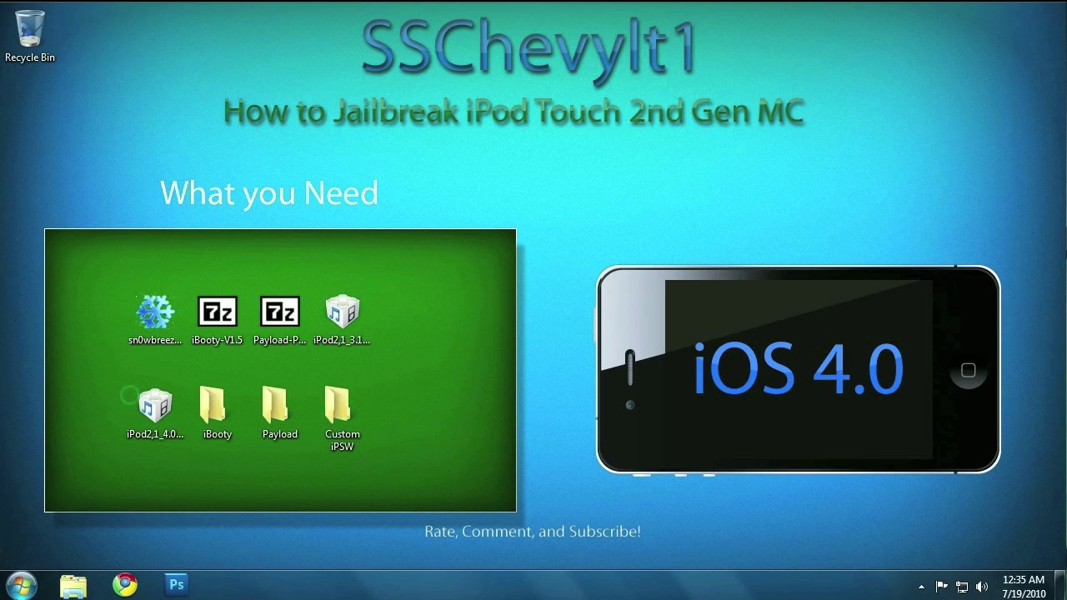
pyautogui.moveTo(430, 475); pyautogui.dragTo(78, 270)
pyautogui.click(131, 272)
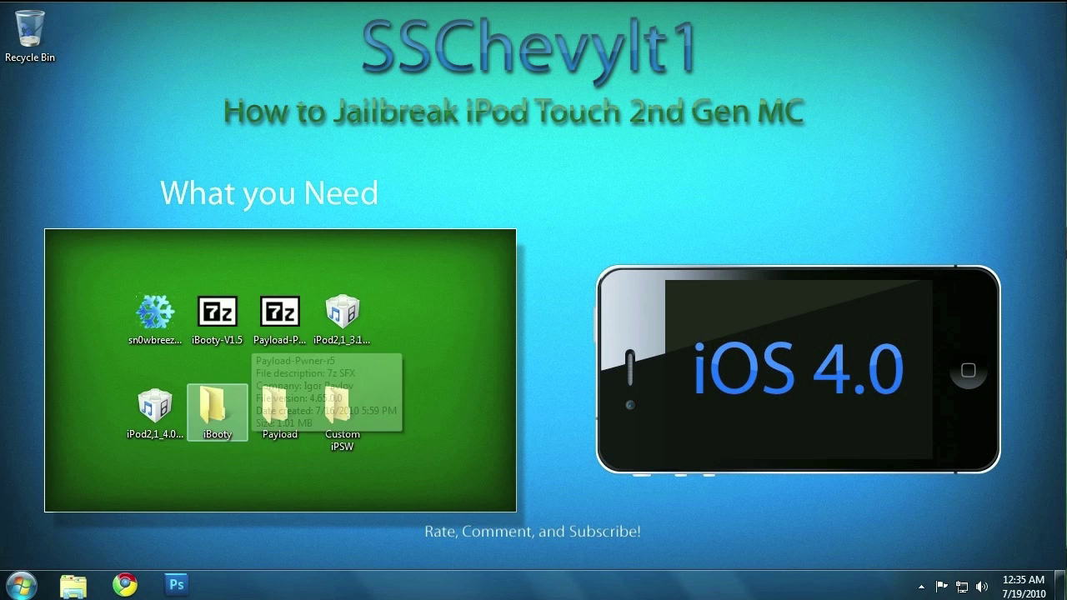
# Extract the iBooty-V1.5 self-extracting archive into the iBooty folder on the desktop.
pyautogui.doubleClick(217, 317)
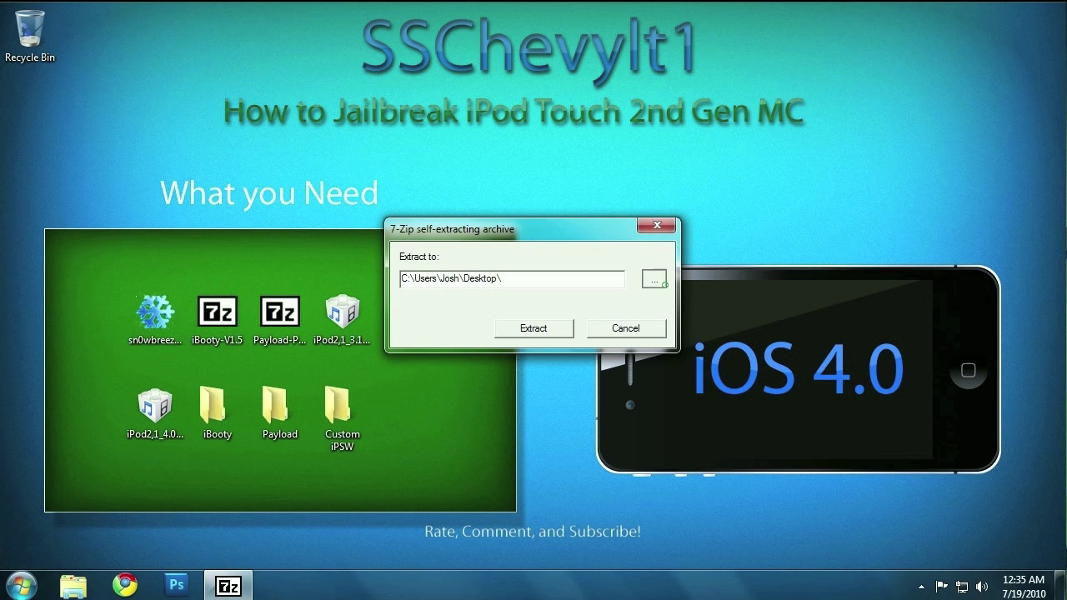
pyautogui.click(653, 278)
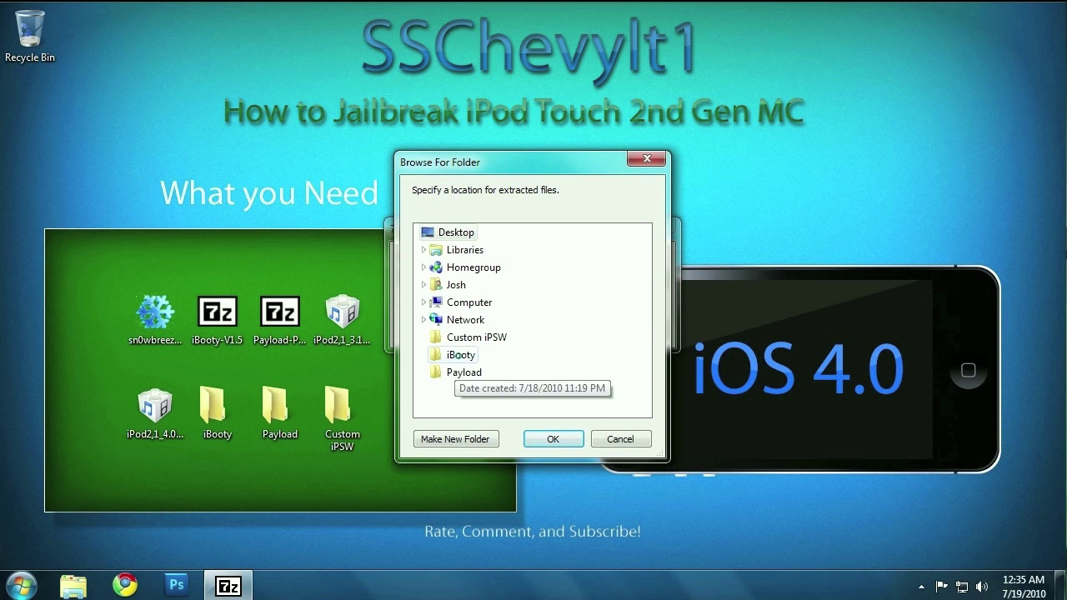
pyautogui.click(460, 354)
pyautogui.click(543, 440)
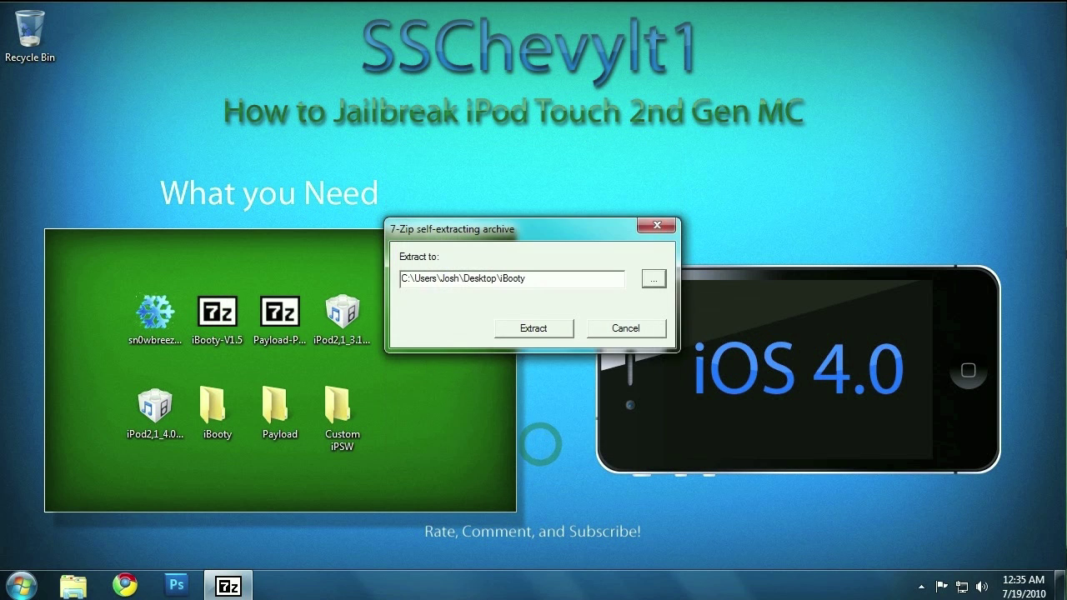
pyautogui.click(532, 328)
# Extract the Payload-Pwner-r5 self-extracting archive into the Payload folder on the desktop.
pyautogui.click(275, 317)
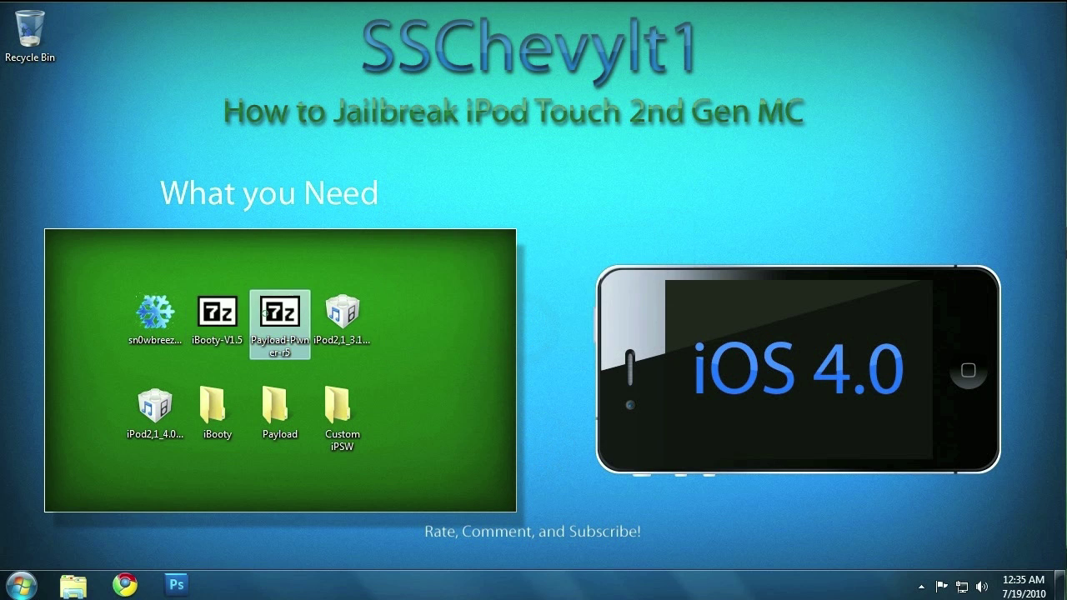
pyautogui.doubleClick(268, 319)
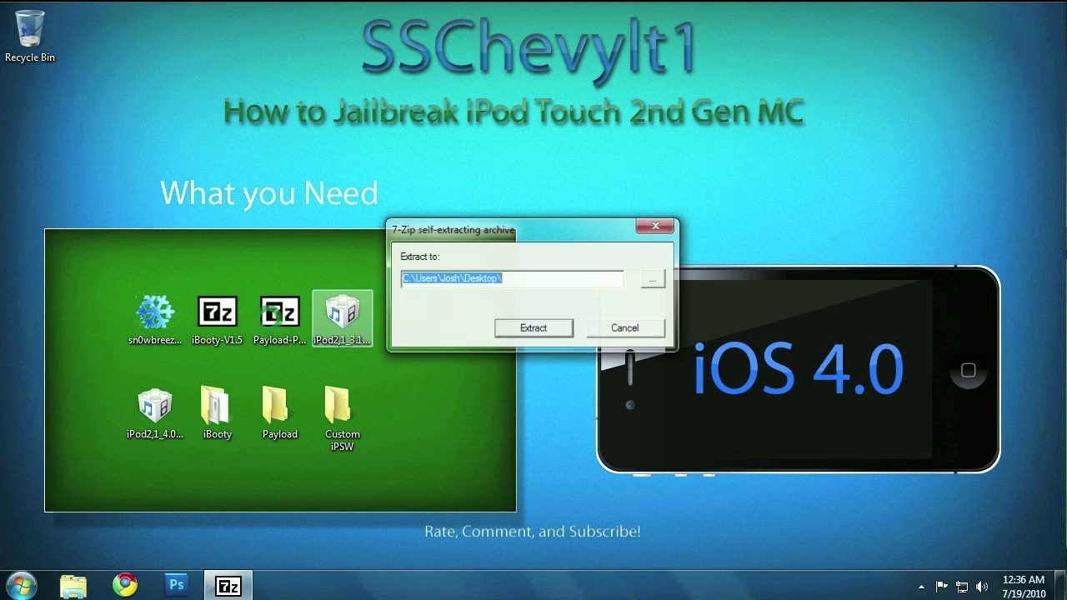
pyautogui.click(651, 276)
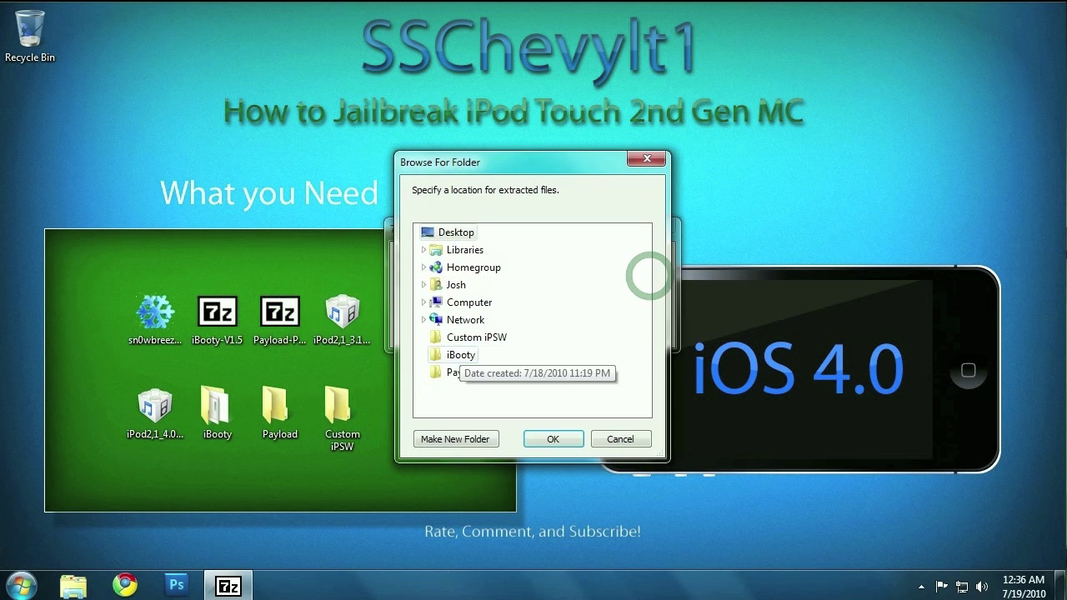
pyautogui.click(458, 370)
pyautogui.click(550, 438)
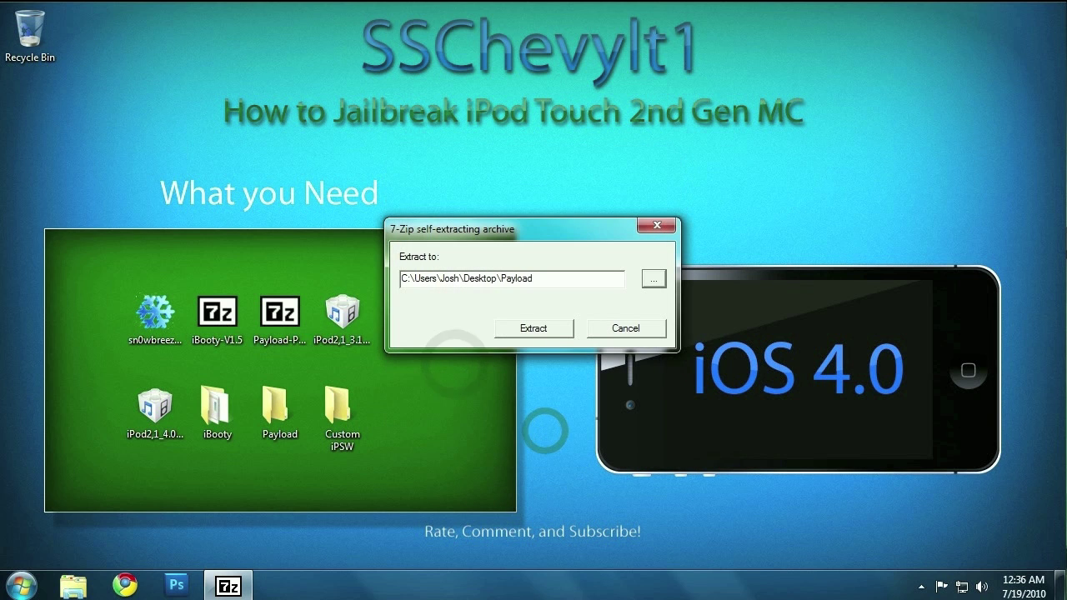
pyautogui.click(533, 327)
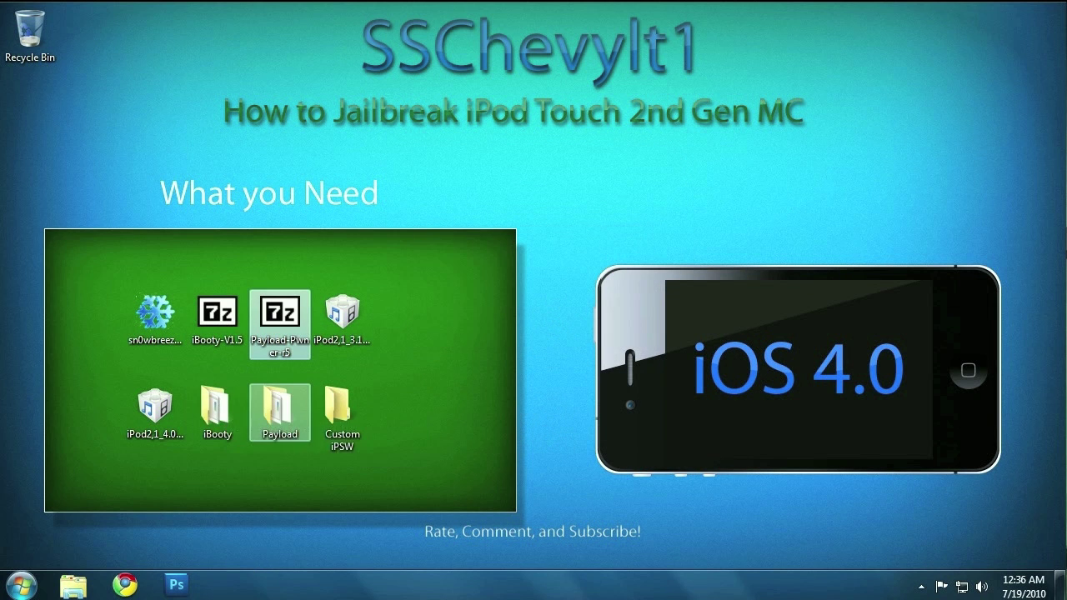
# Run Payload Pwner from the Payload folder and load the iPod2,1_3.1.2_7D11_Restore firmware to pwn the 3.1.2 iBoot.
pyautogui.doubleClick(275, 409)
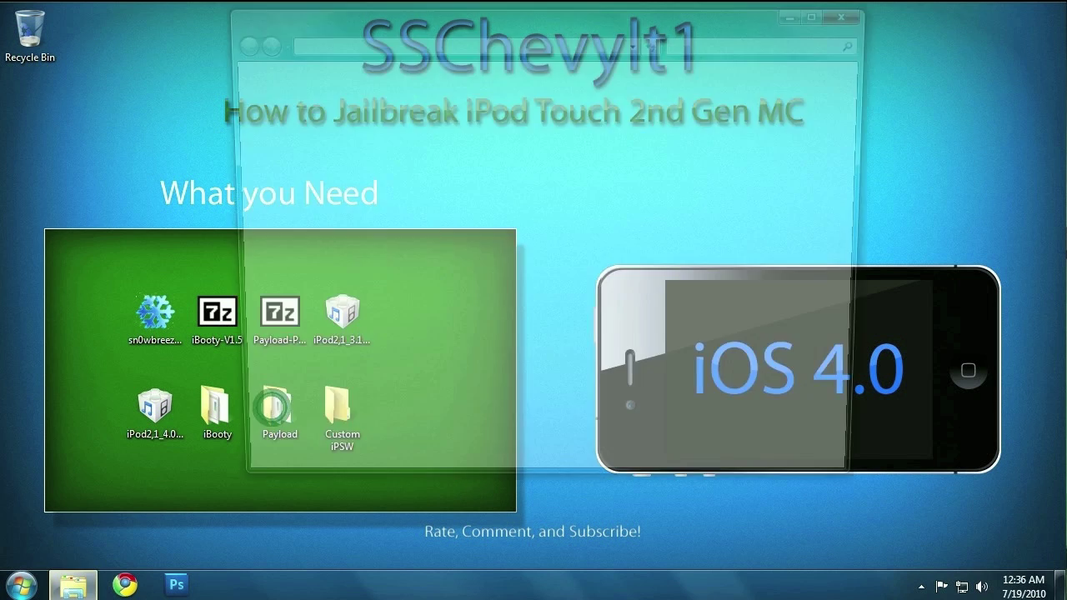
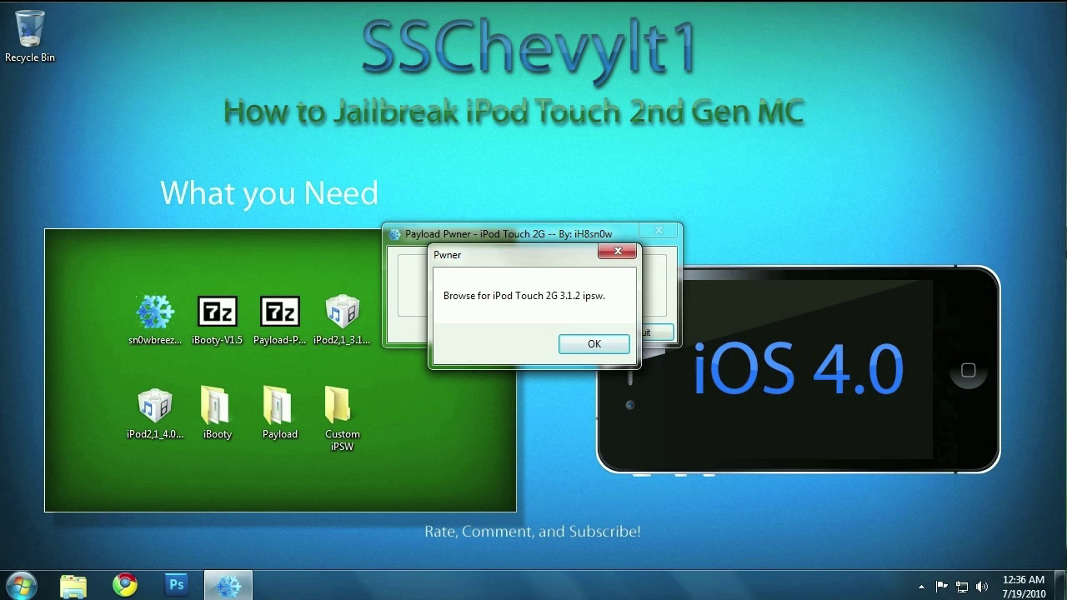
pyautogui.press('Return')
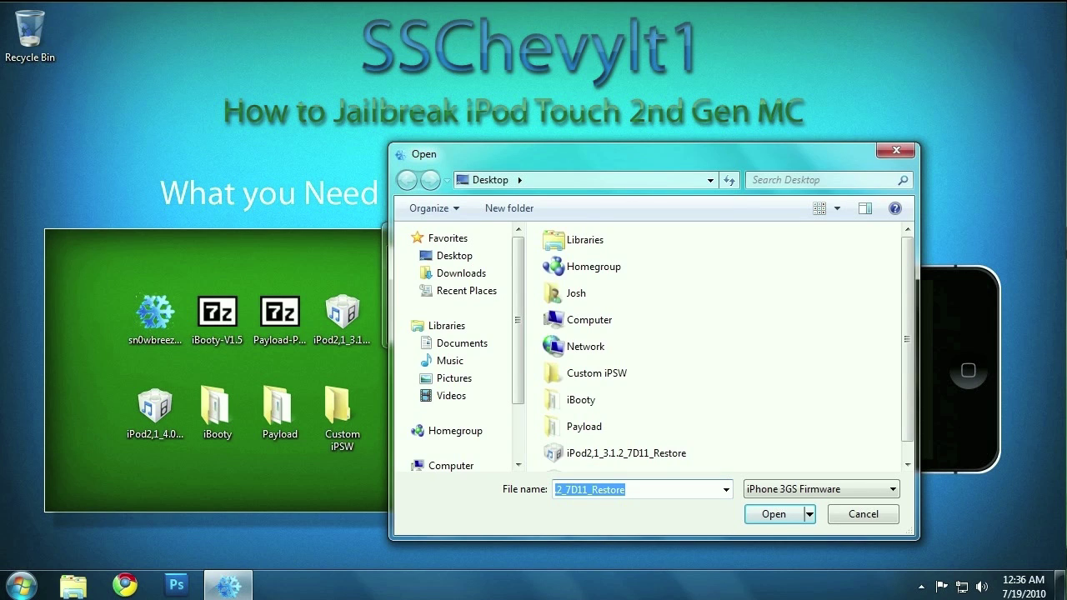
pyautogui.moveTo(905, 402); pyautogui.dragTo(906, 416)
pyautogui.click(649, 434)
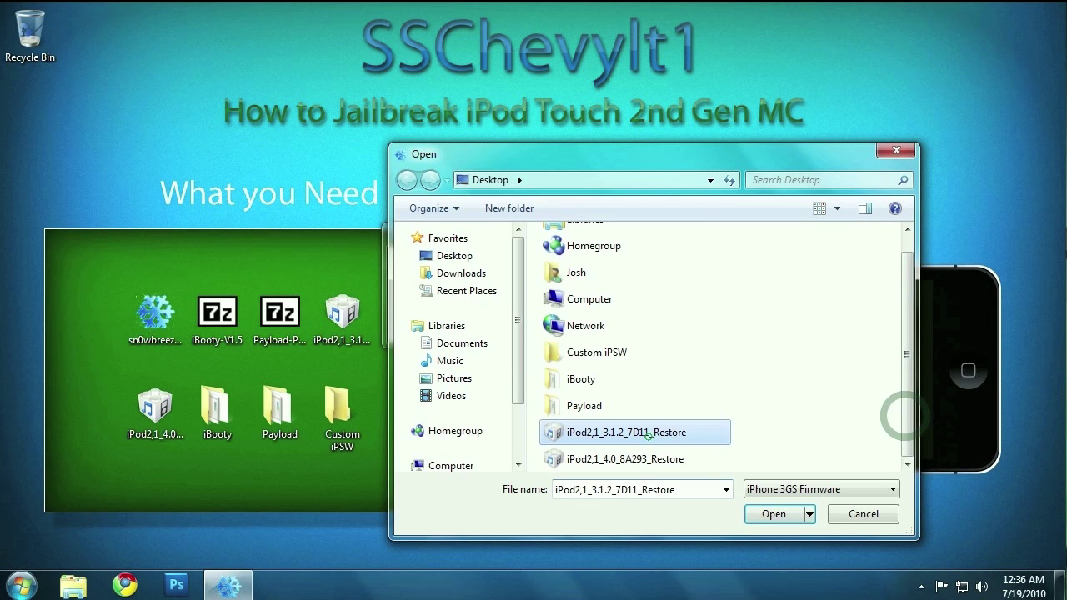
pyautogui.doubleClick(648, 434)
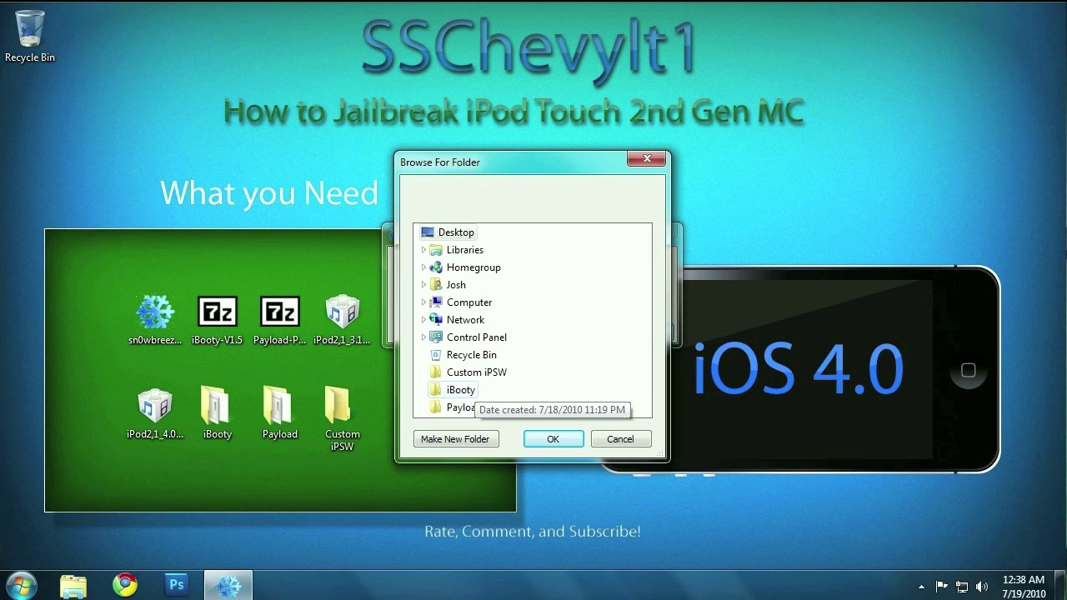
# Save the pwned iBoot payload in the iBooty folder on the desktop.
pyautogui.click(429, 389)
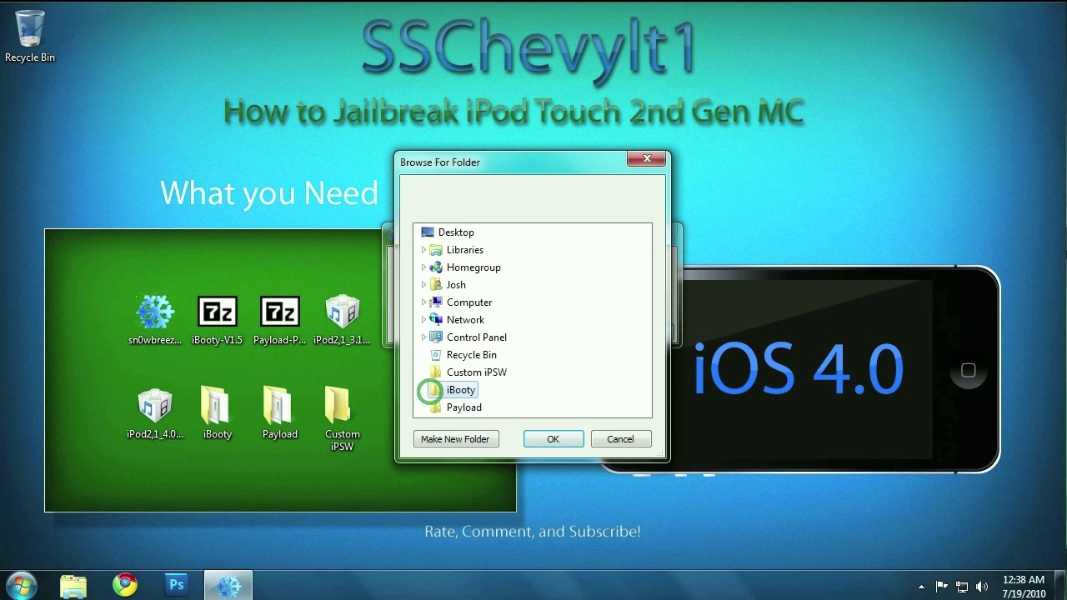
pyautogui.click(553, 439)
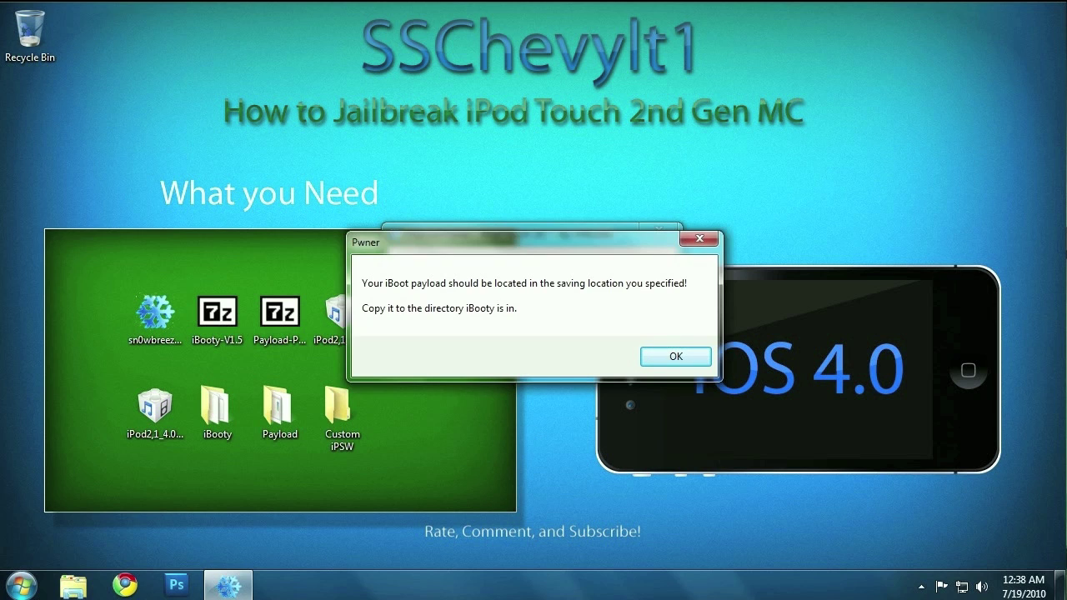
pyautogui.click(675, 357)
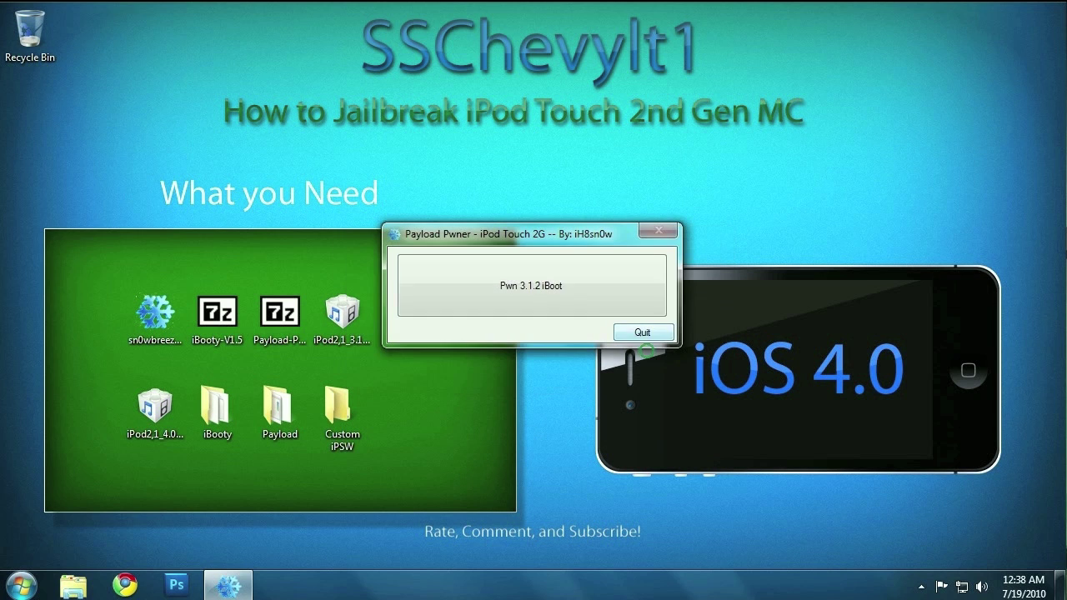
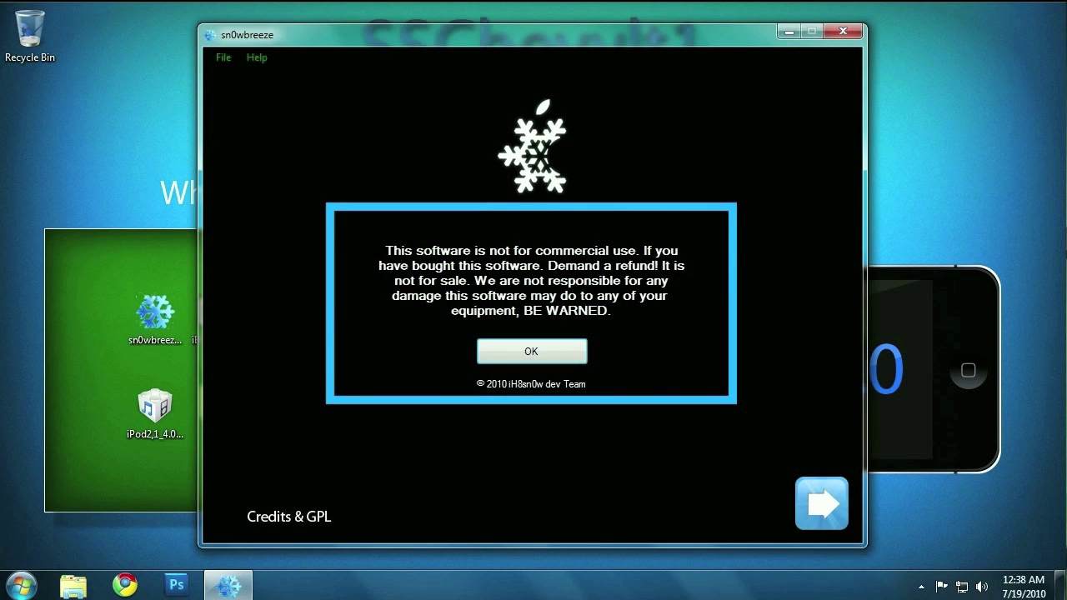
# In sn0wbreeze, accept the disclaimer and choose Expert Mode, continuing to the IPSW selection.
pyautogui.click(501, 357)
pyautogui.click(817, 505)
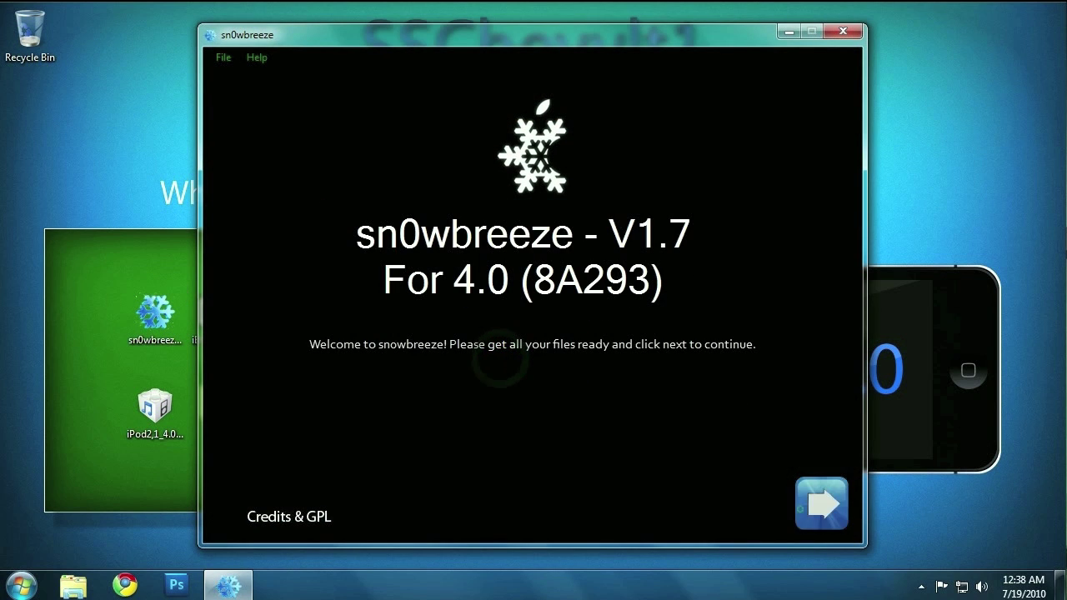
pyautogui.click(522, 350)
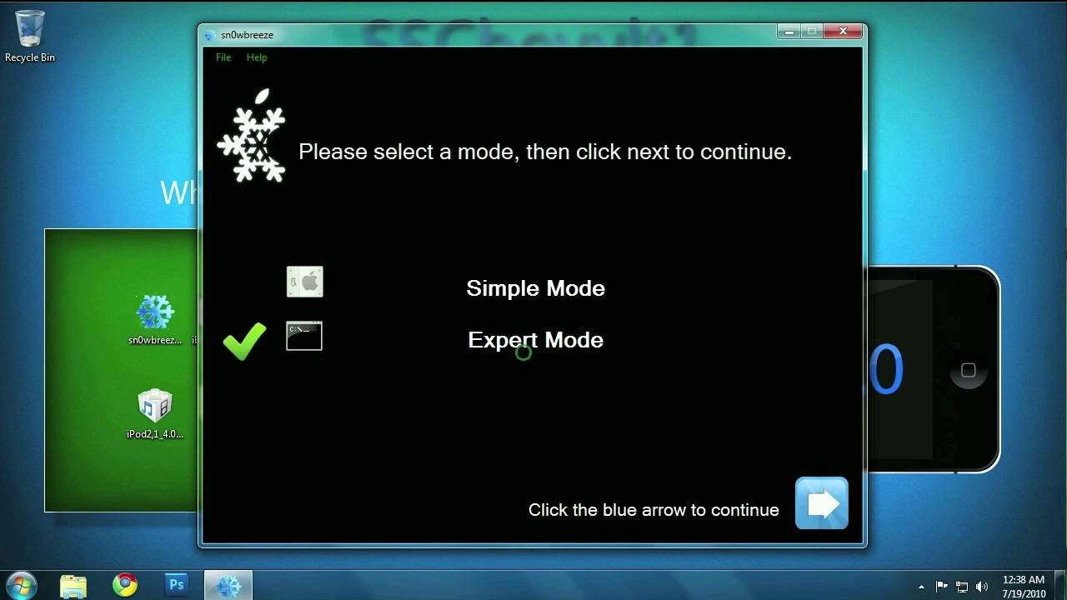
pyautogui.click(802, 502)
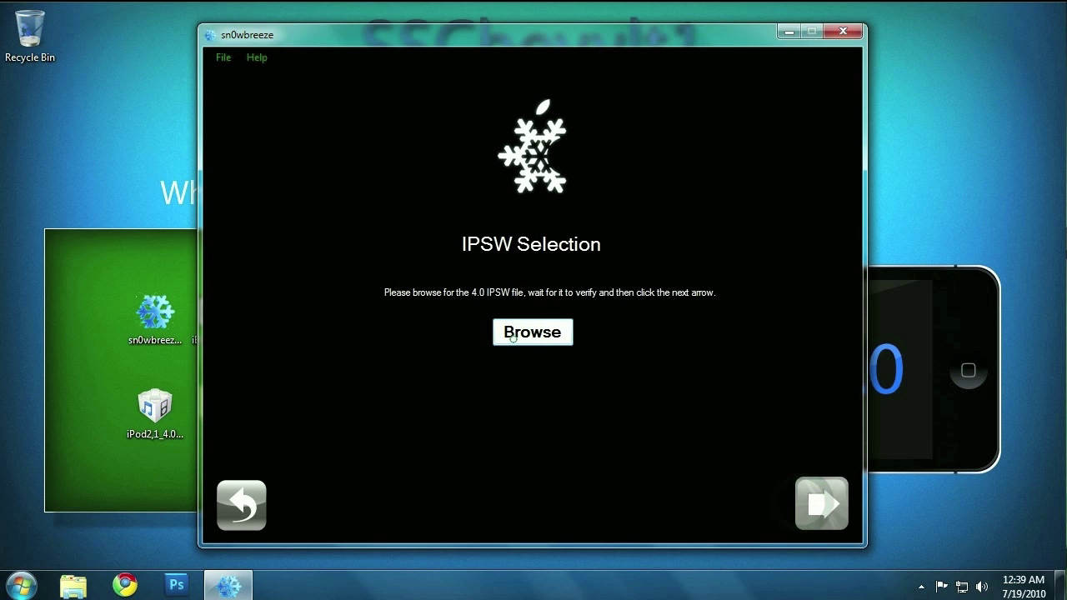
# Load the iPod2,1_4.0_8A293_Restore firmware, acknowledge the MC model notice and continue to the build options.
pyautogui.click(515, 333)
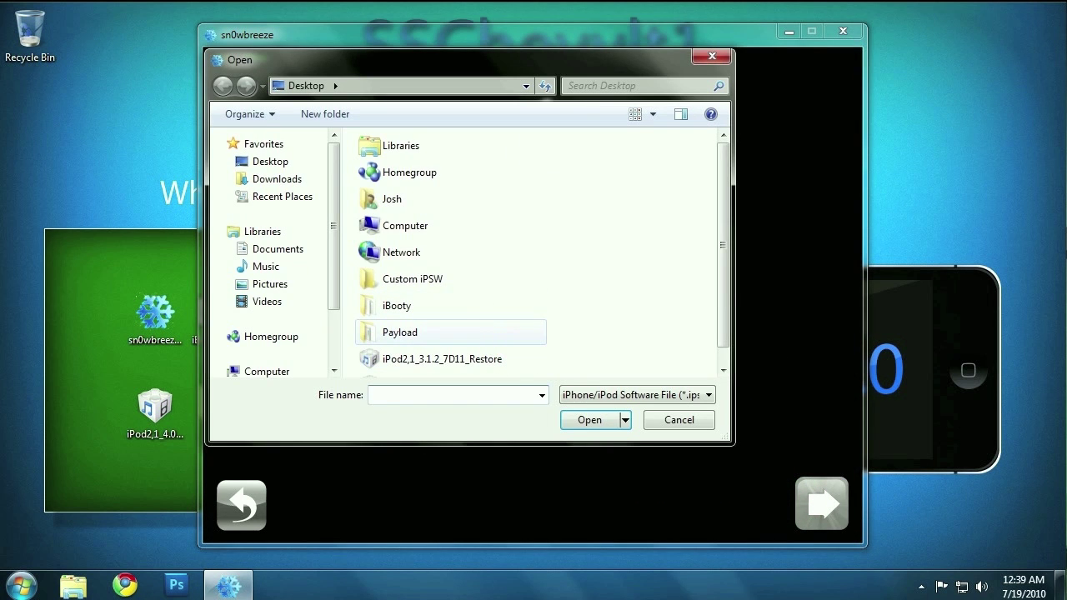
pyautogui.click(450, 364)
pyautogui.click(590, 419)
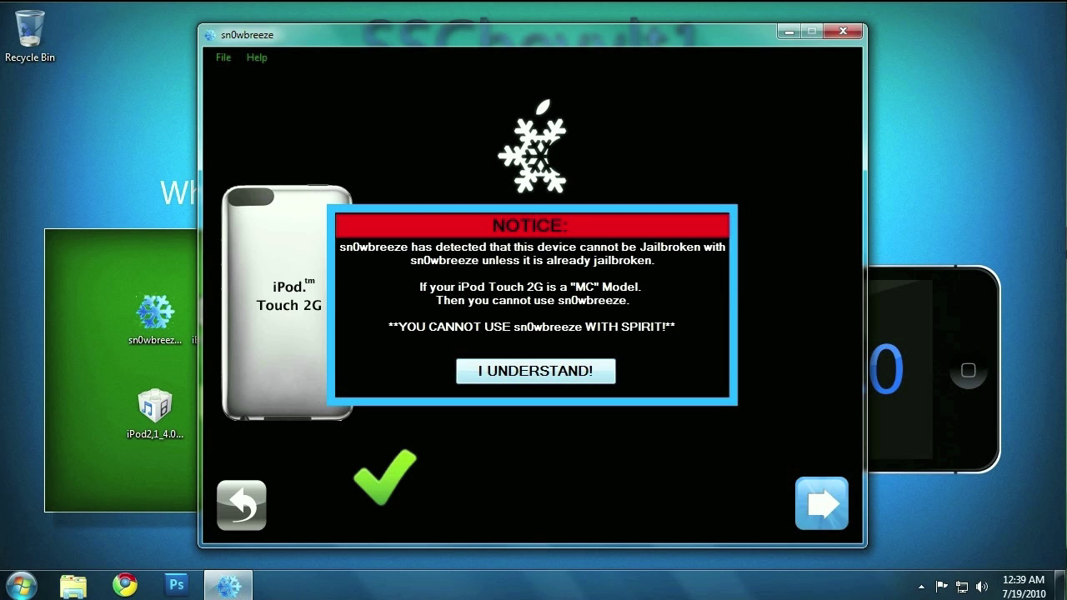
pyautogui.click(526, 368)
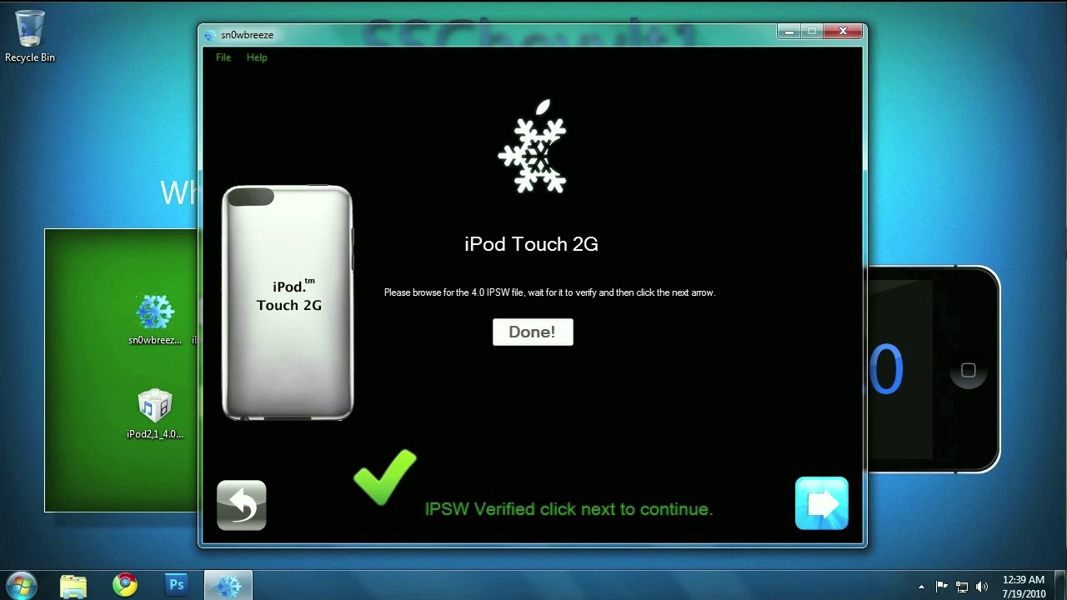
pyautogui.press('Return')
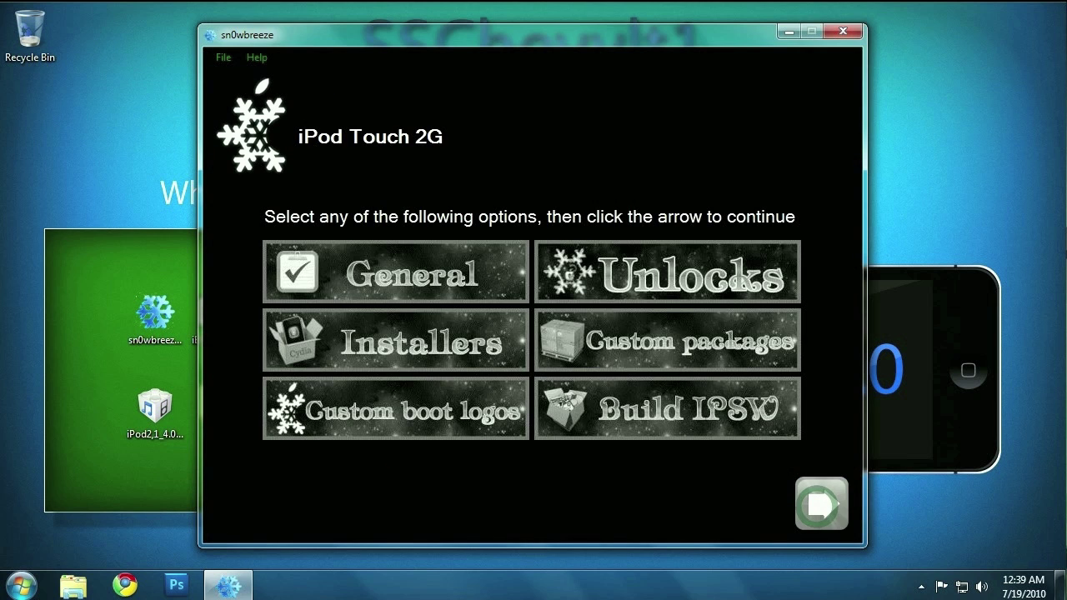
# Open the General options for the custom IPSW and enable Disable NOR Flash, accepting its confirmation.
pyautogui.click(415, 261)
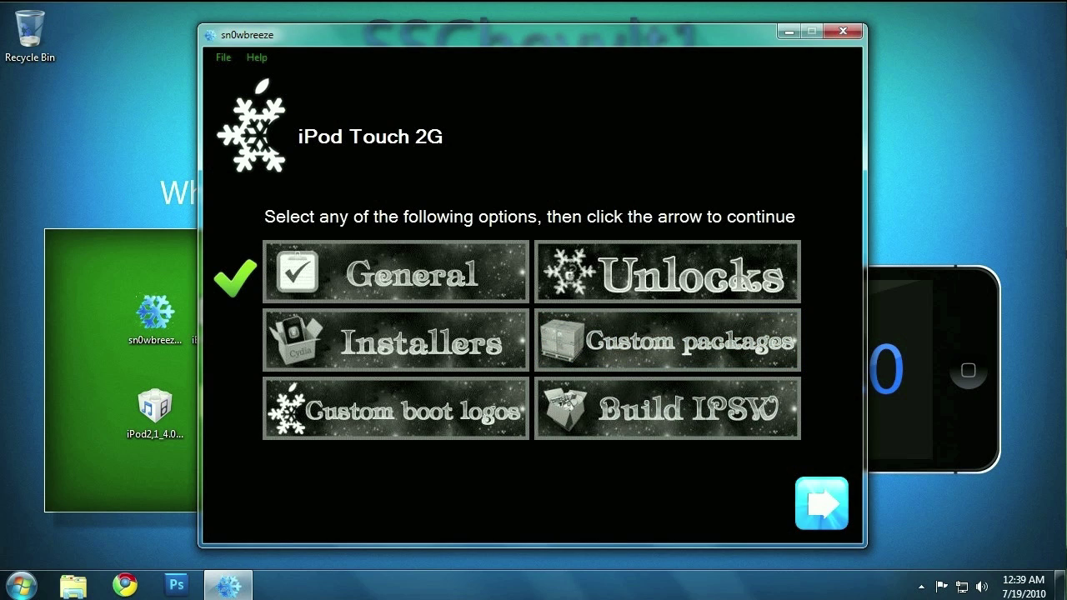
pyautogui.click(821, 503)
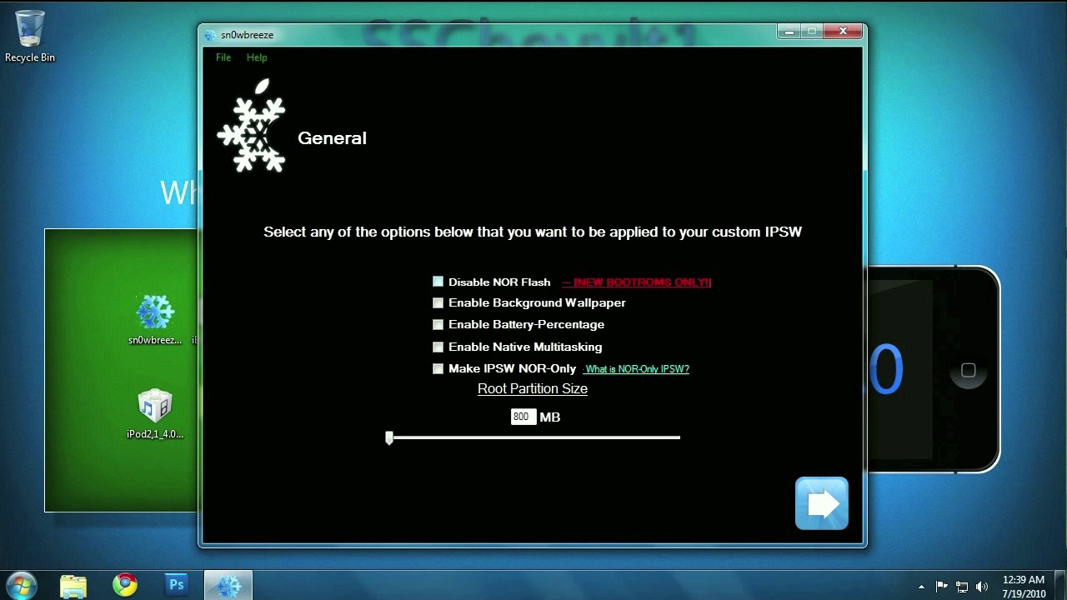
pyautogui.click(438, 282)
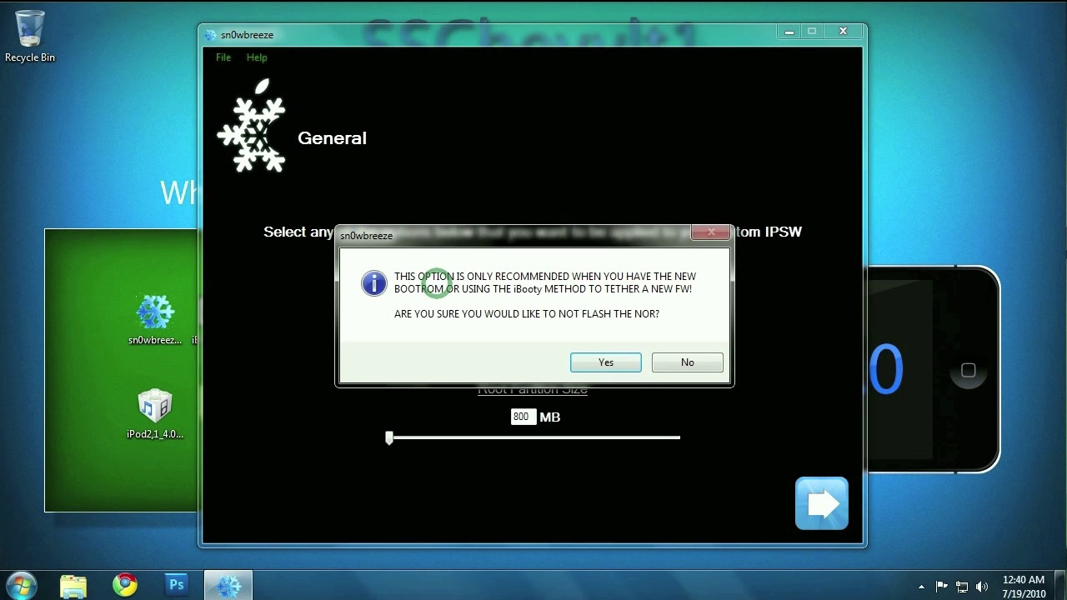
pyautogui.click(606, 362)
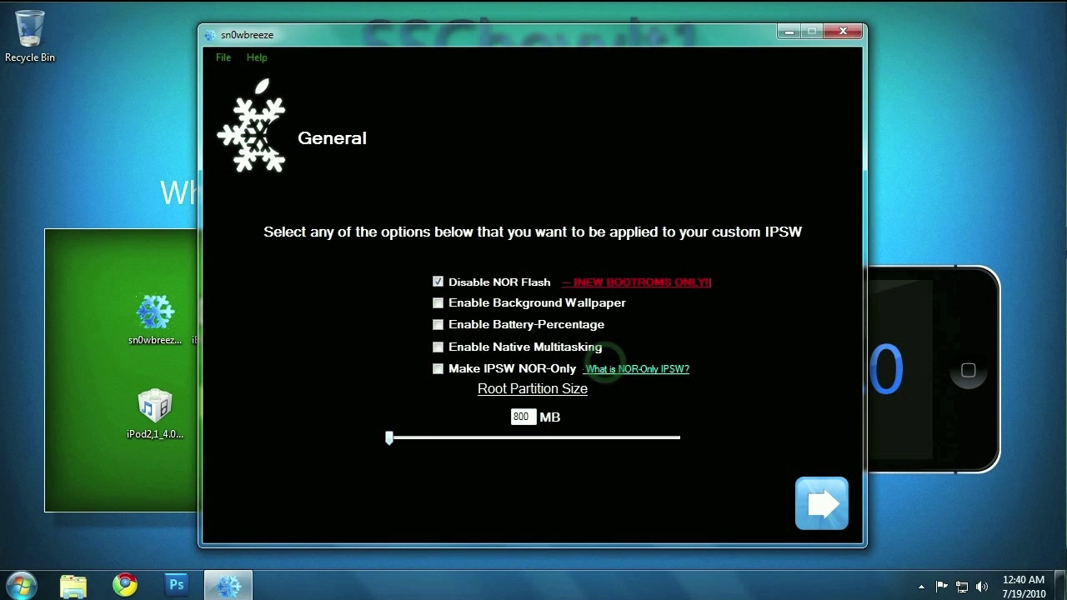
# Set the root partition size to 1125 MB, enable native multitasking, battery percentage and background wallpaper, and continue to the installers.
pyautogui.moveTo(389, 437); pyautogui.dragTo(404, 436)
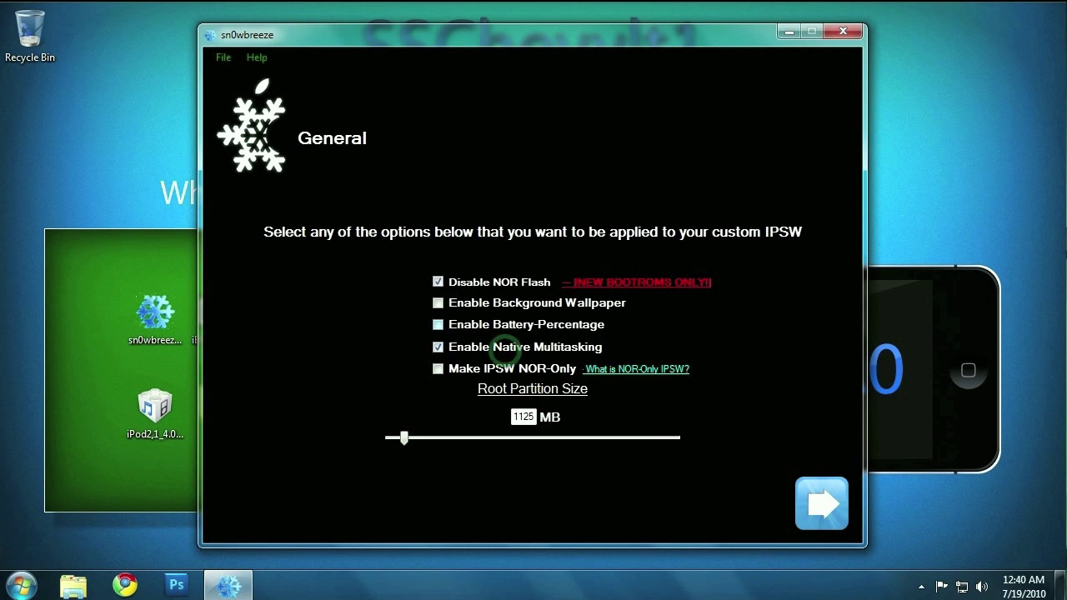
pyautogui.click(496, 325)
pyautogui.click(502, 302)
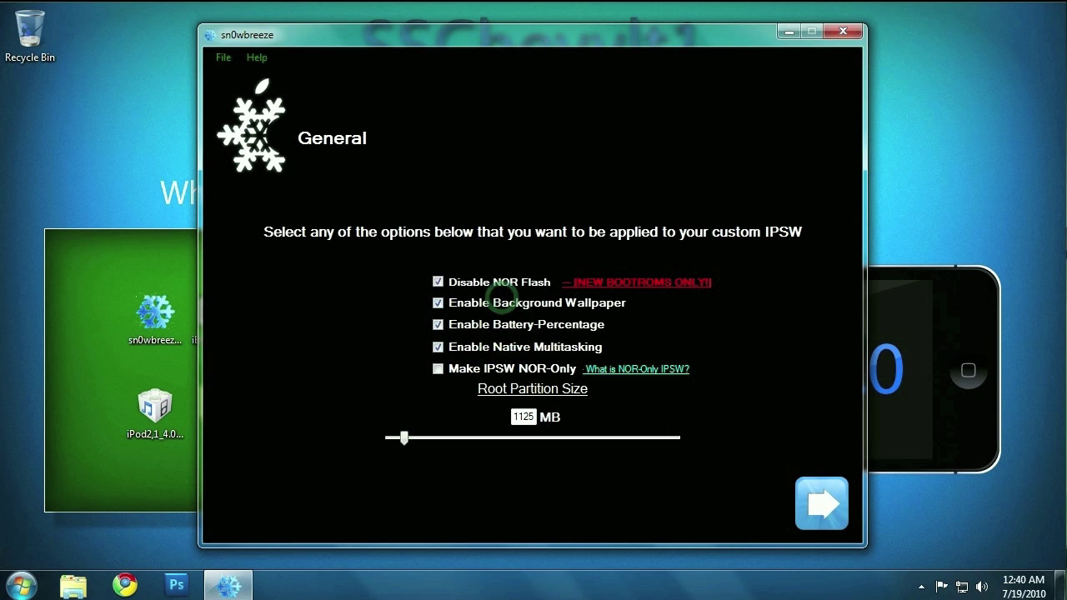
pyautogui.click(820, 504)
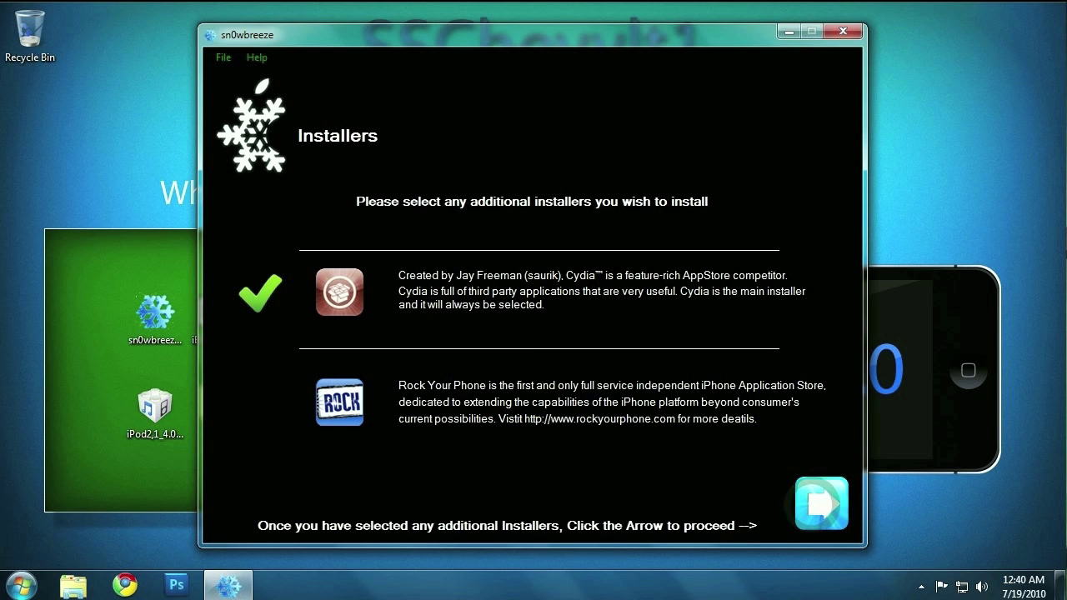
# Add the Rock Your Phone installer to the custom IPSW and continue to the custom apps.
pyautogui.click(356, 405)
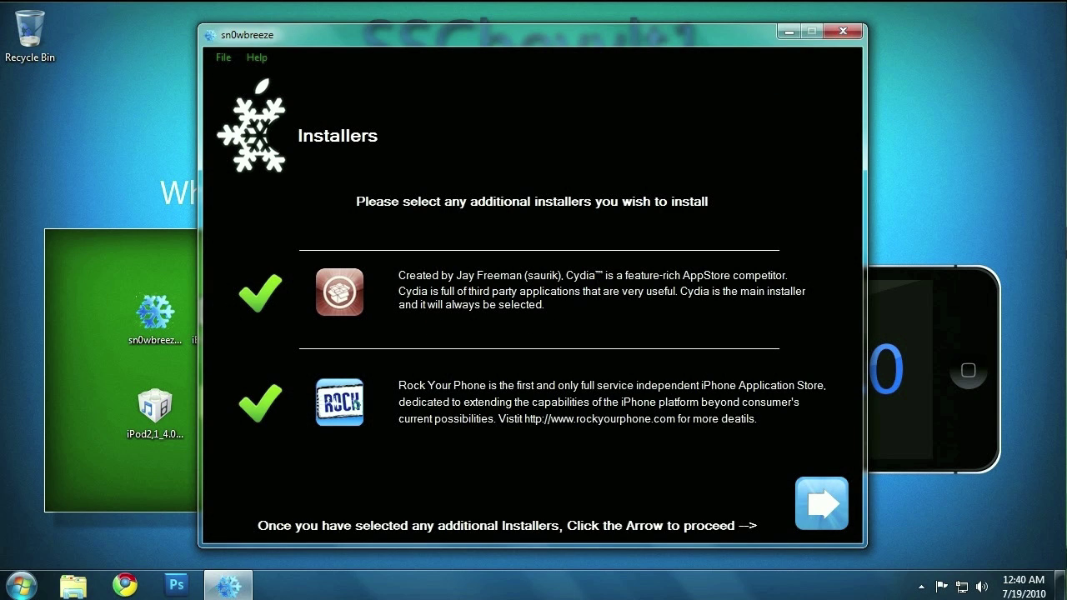
pyautogui.click(822, 504)
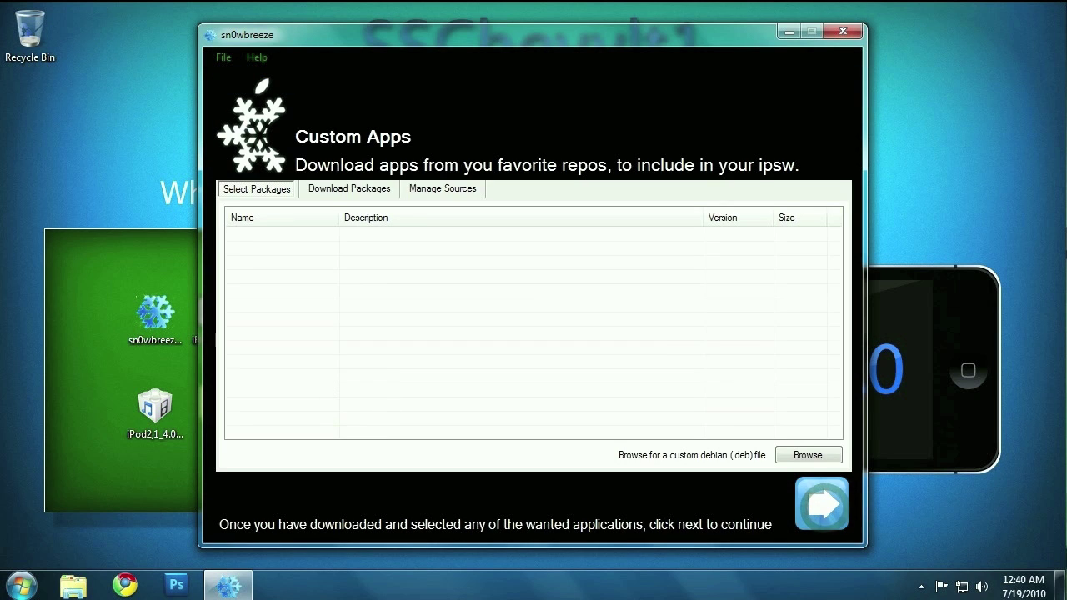
pyautogui.click(792, 504)
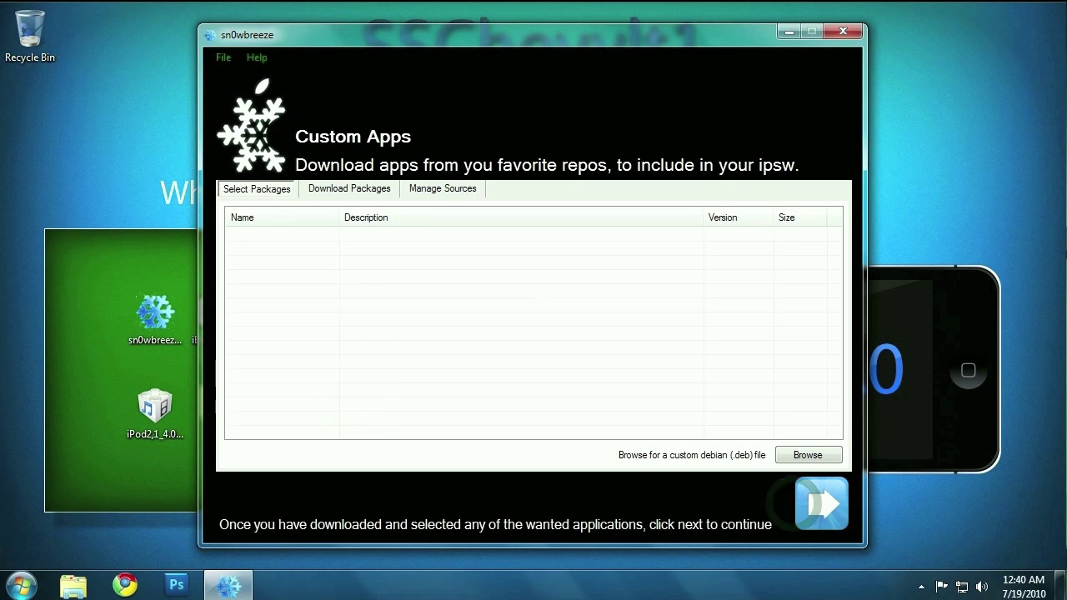
# Skip the custom apps, disable the custom boot logo and custom recovery logo, and continue to the build options.
pyautogui.click(822, 504)
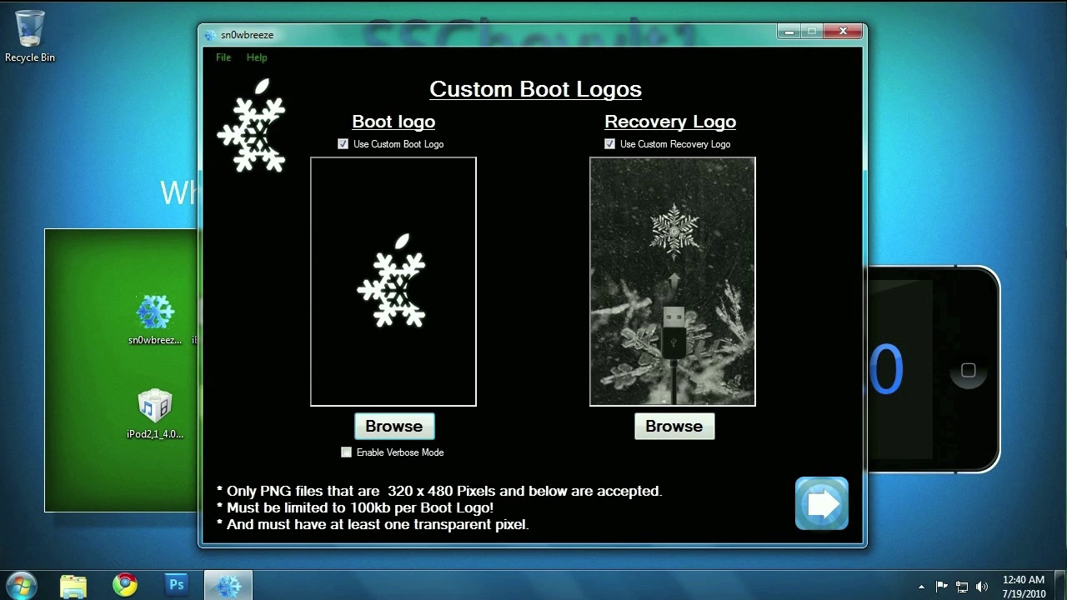
pyautogui.click(343, 144)
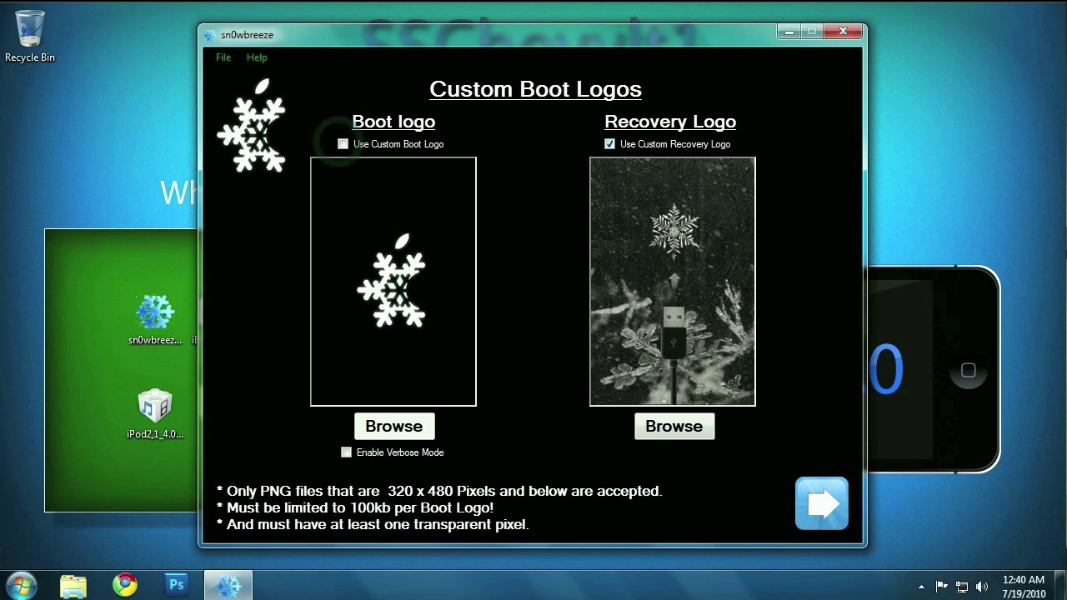
pyautogui.click(610, 143)
pyautogui.click(821, 504)
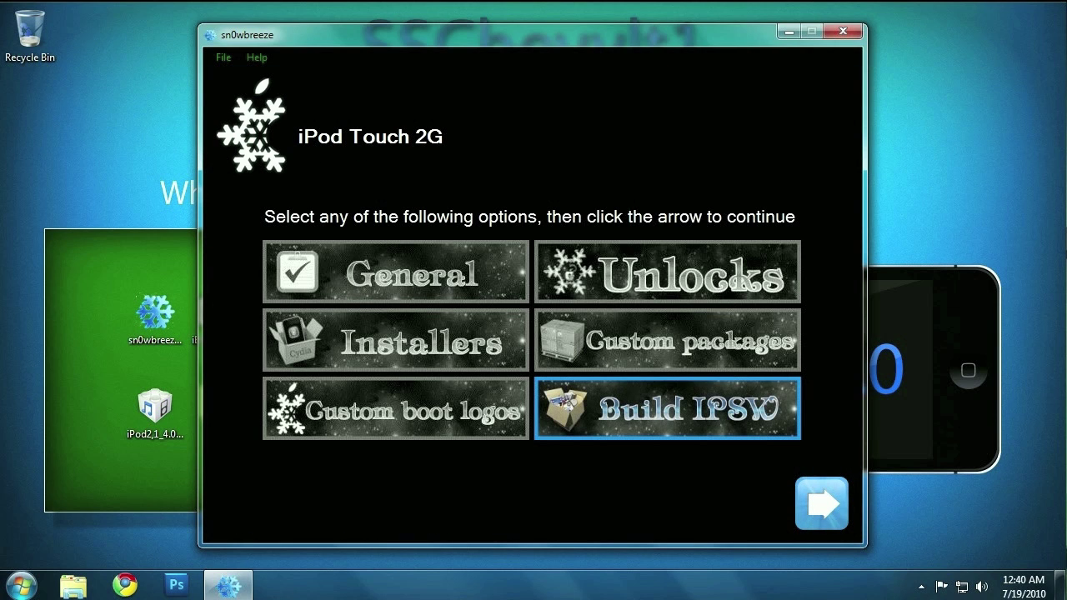
# Build the custom IPSW, acknowledge the completion instructions and close sn0wbreeze.
pyautogui.click(702, 408)
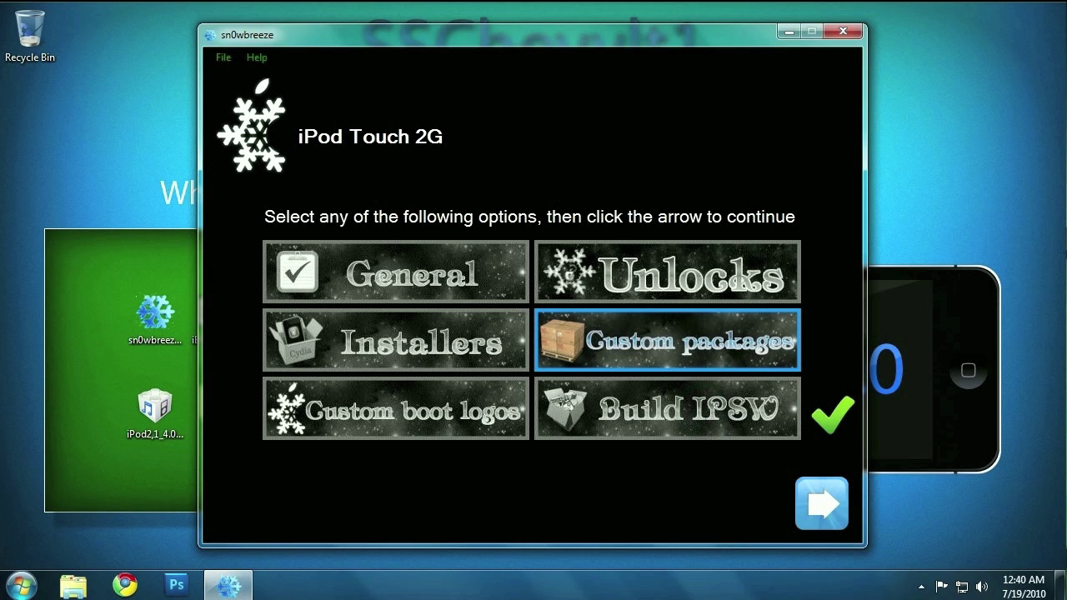
pyautogui.click(809, 485)
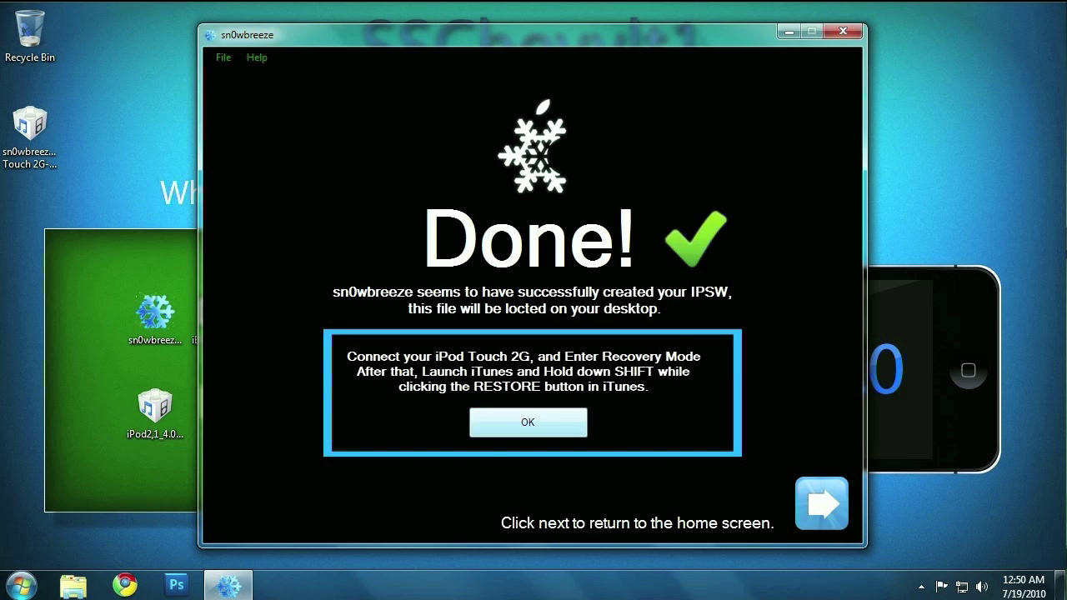
pyautogui.click(549, 424)
pyautogui.click(817, 500)
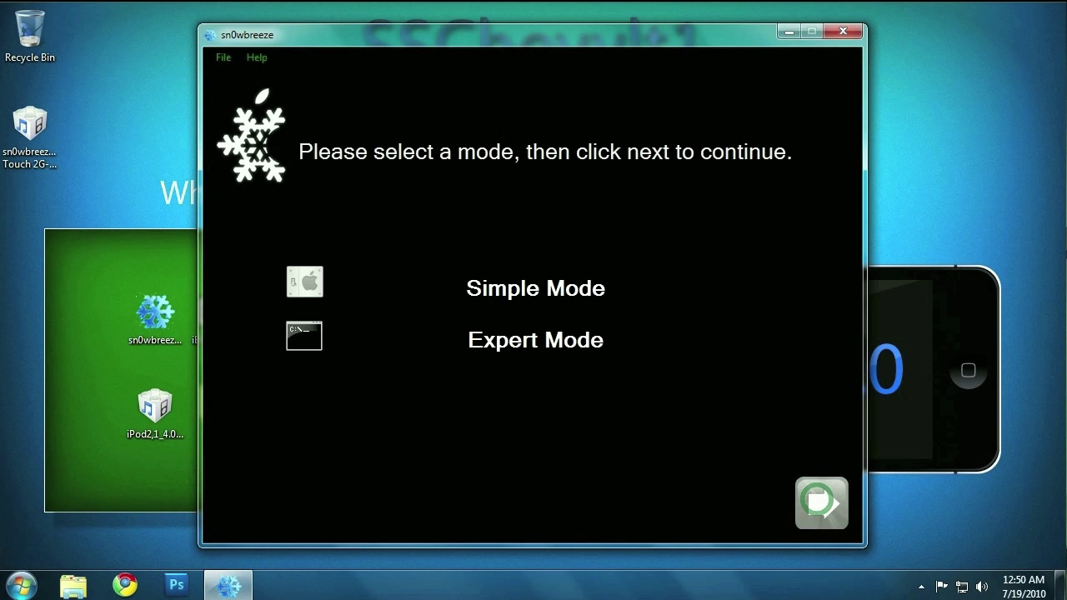
pyautogui.click(843, 31)
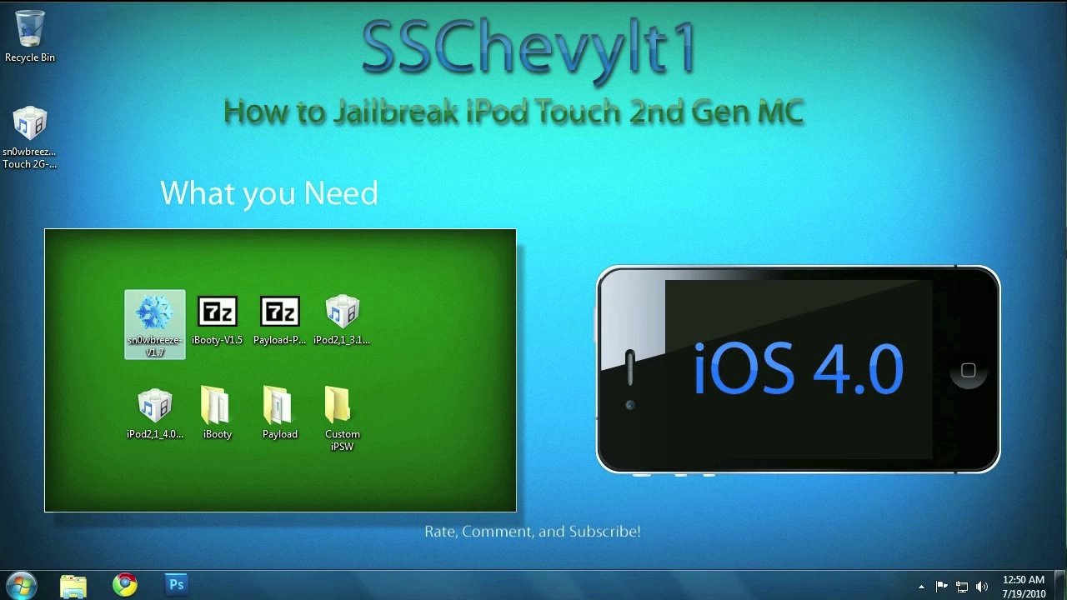
# Move the sn0wbreeze_iPod Touch 2G-4.0 file beside the other required files on the desktop and open it as a 7-Zip archive.
pyautogui.moveTo(217, 413)
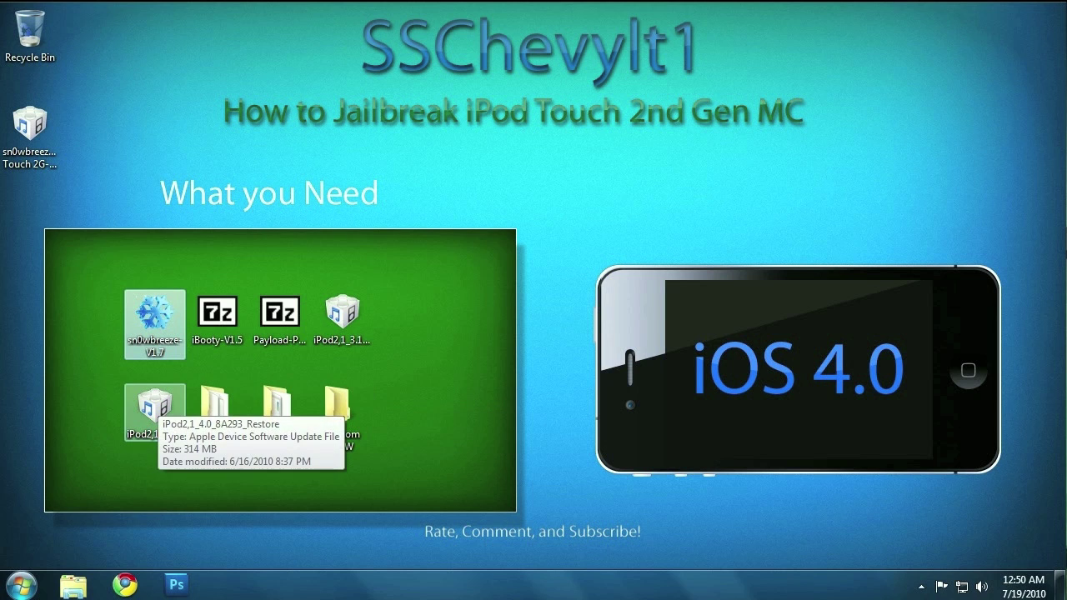
pyautogui.moveTo(29, 125); pyautogui.dragTo(467, 326)
pyautogui.rightClick(454, 330)
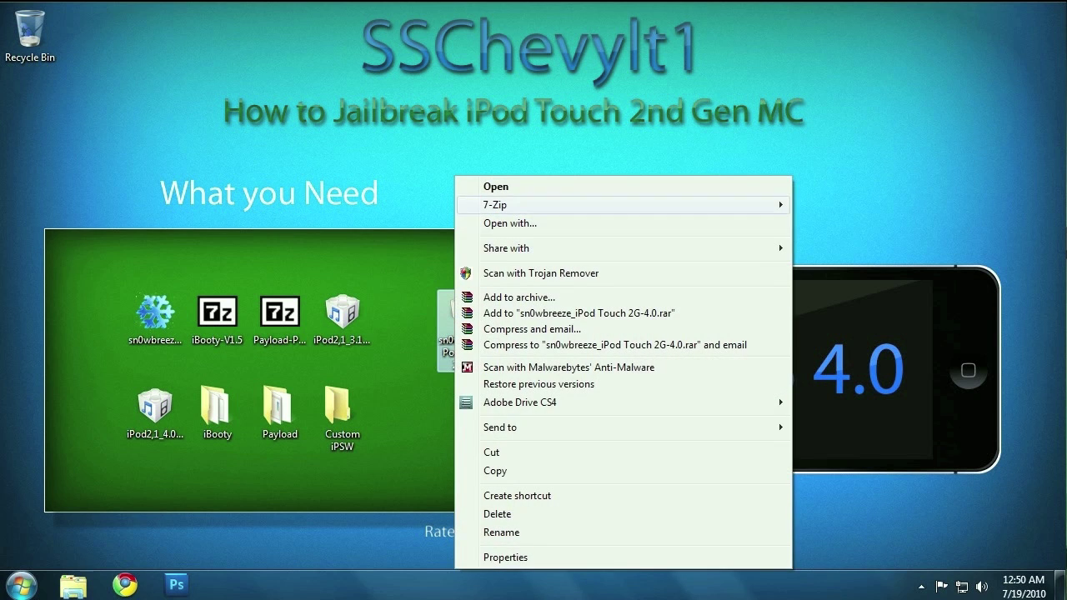
pyautogui.moveTo(500, 204)
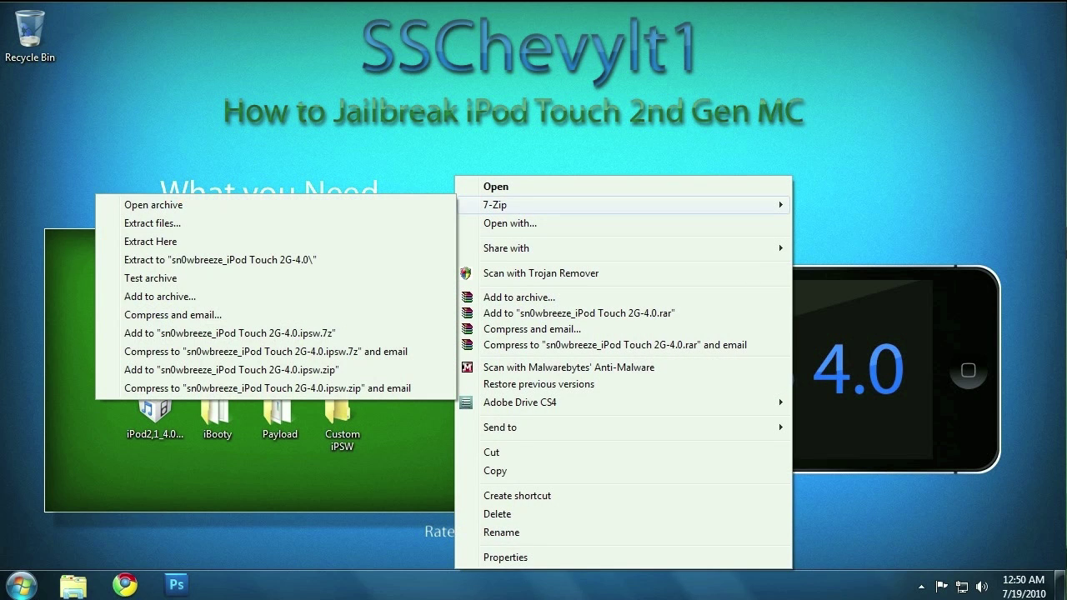
pyautogui.click(246, 222)
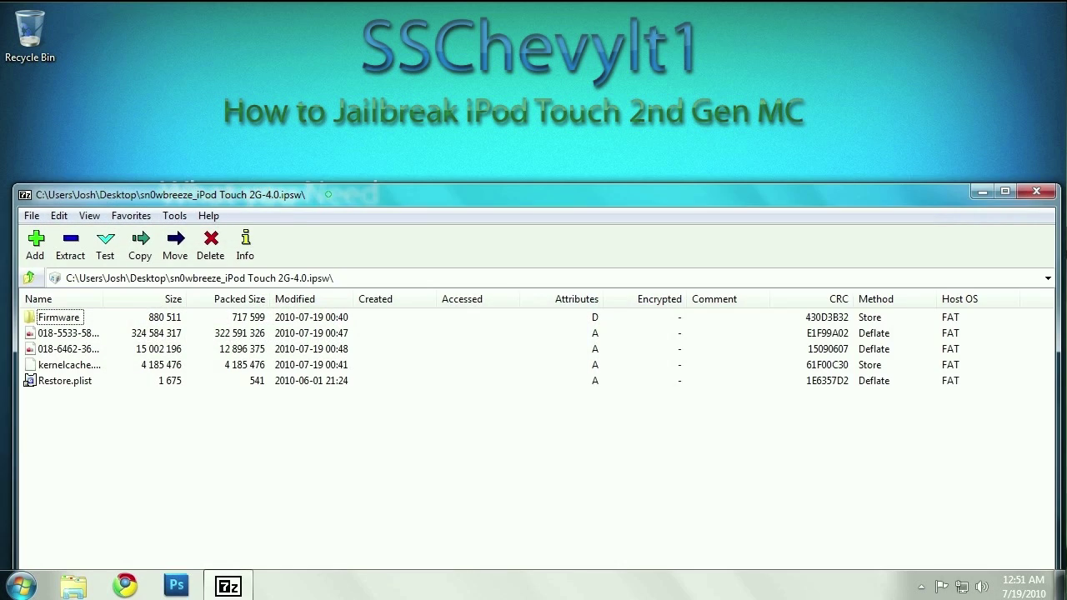
# Extract the custom IPSW archive's contents into the Custom iPSW desktop folder and close the archive.
pyautogui.moveTo(329, 193); pyautogui.dragTo(825, 97)
pyautogui.moveTo(680, 336); pyautogui.dragTo(338, 417)
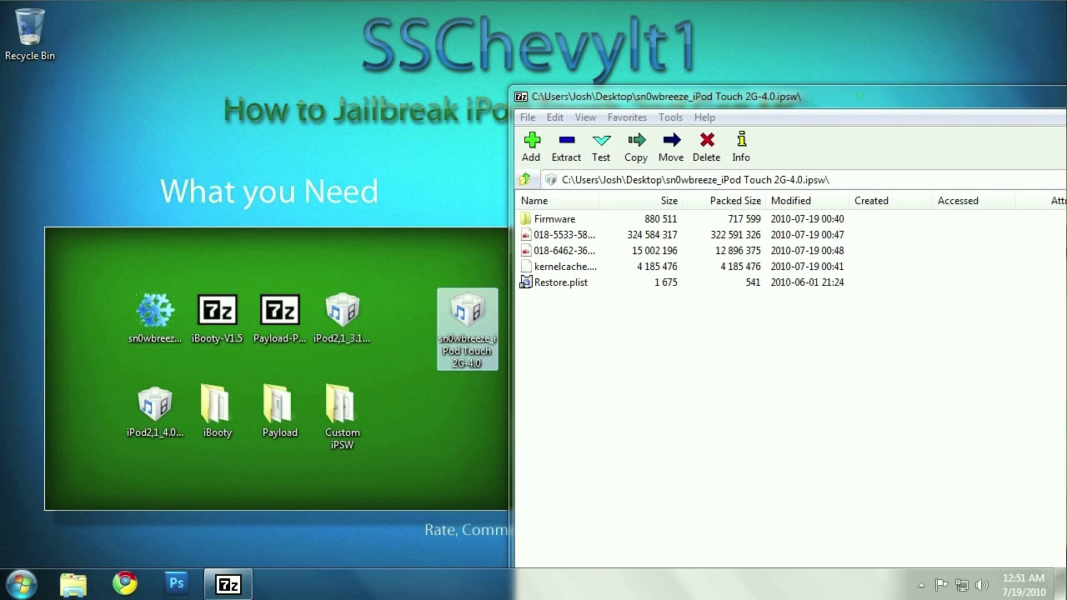
pyautogui.moveTo(859, 98); pyautogui.dragTo(221, 111)
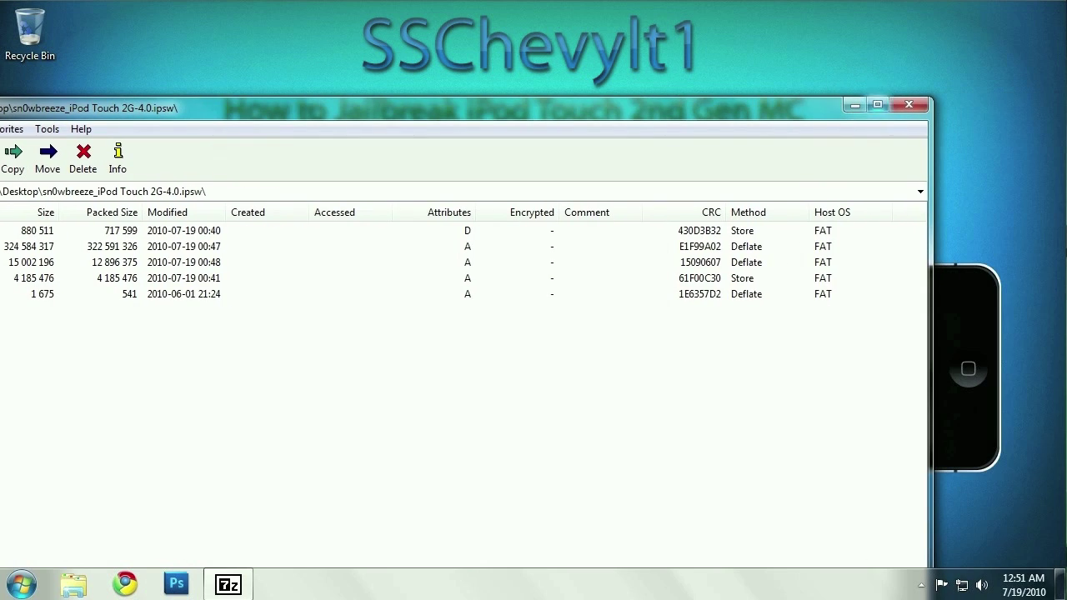
pyautogui.click(909, 104)
# Open the iBooty and Custom iPSW folders side by side and move kernelcache.release.n72 into iBooty.
pyautogui.doubleClick(224, 398)
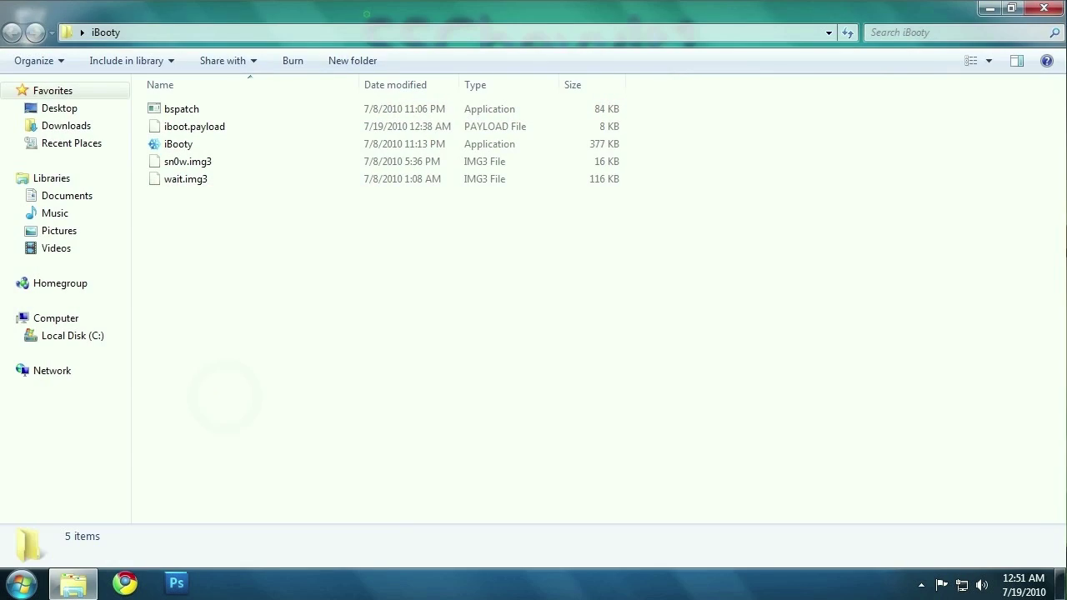
pyautogui.moveTo(367, 15); pyautogui.dragTo(1066, 250)
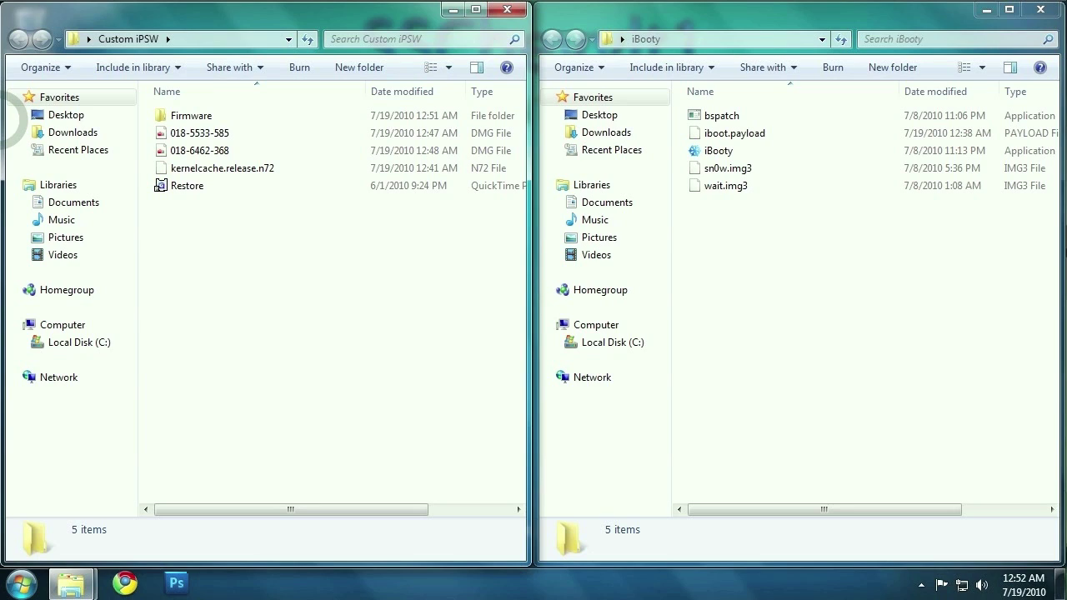
pyautogui.moveTo(222, 167); pyautogui.dragTo(755, 202)
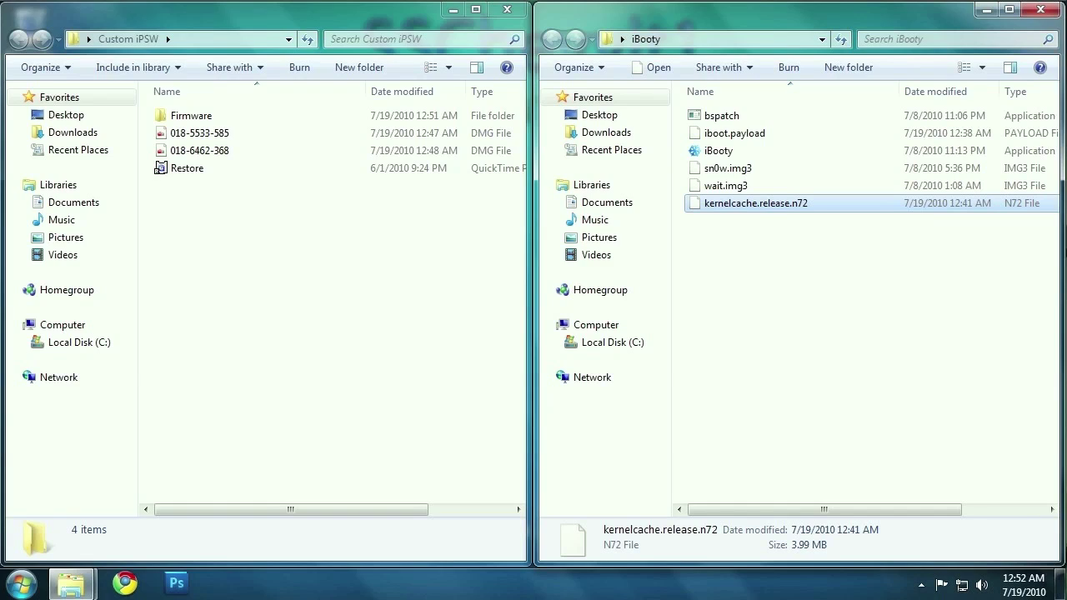
# Move DeviceTree.n72ap.img3 and iBEC.n72ap.RELEASE.dfu from the Firmware subfolders of Custom iPSW into iBooty.
pyautogui.doubleClick(201, 115)
pyautogui.doubleClick(201, 115)
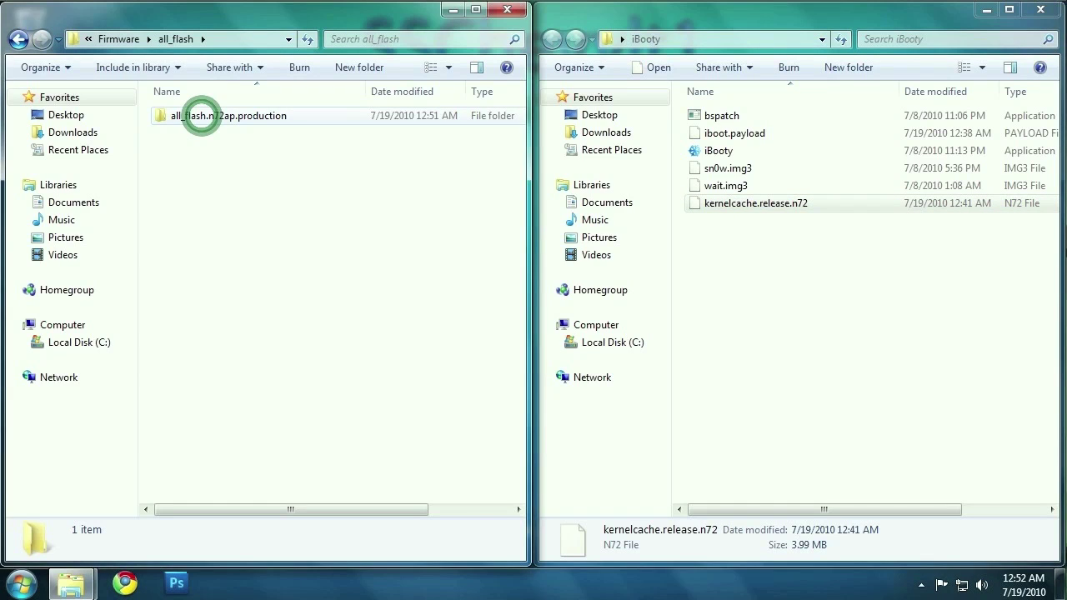
pyautogui.doubleClick(201, 116)
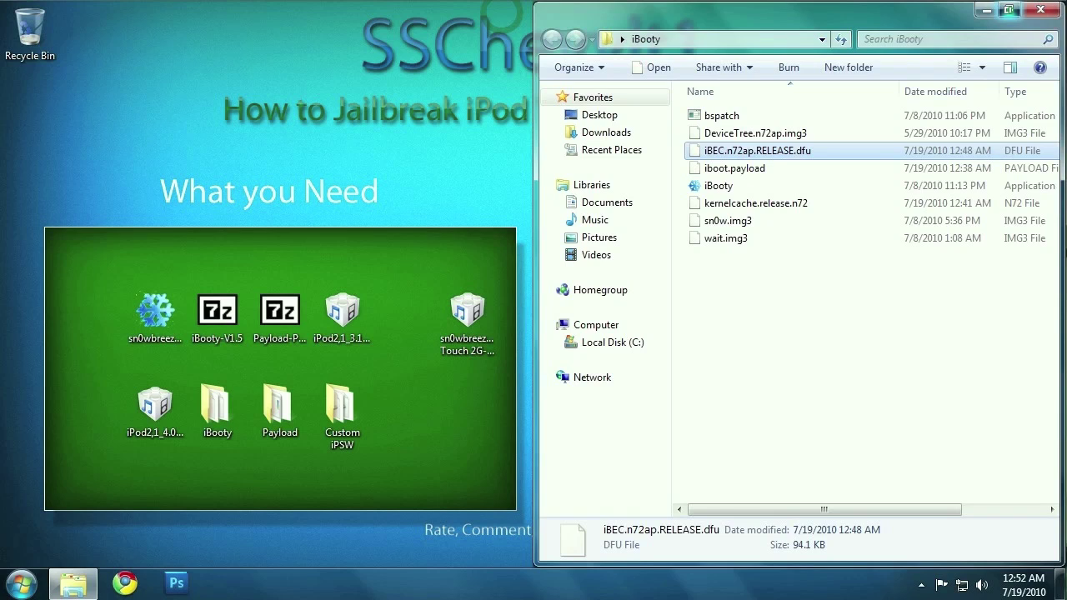
# Maximize the iBooty folder and rename DeviceTree.n72ap.img3 as devtree.40, accepting the extension change.
pyautogui.click(1009, 10)
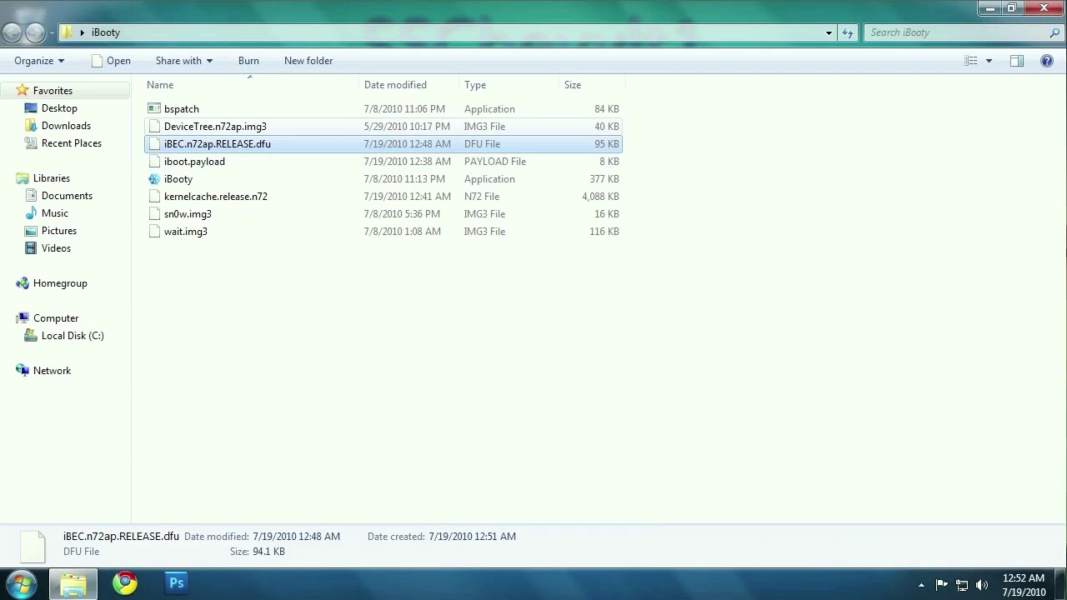
pyautogui.click(218, 126)
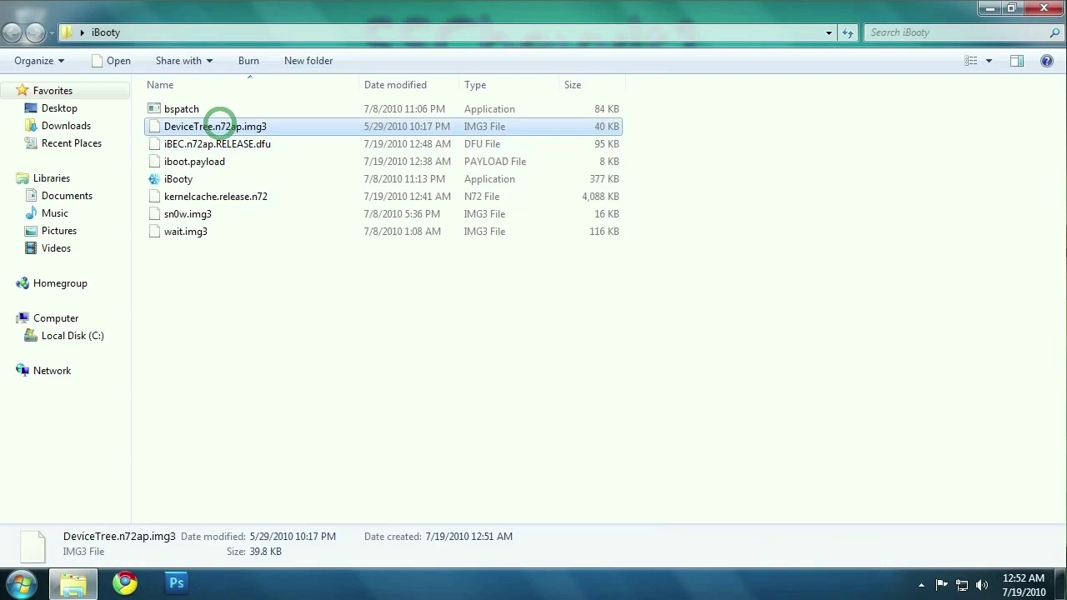
pyautogui.rightClick(236, 126)
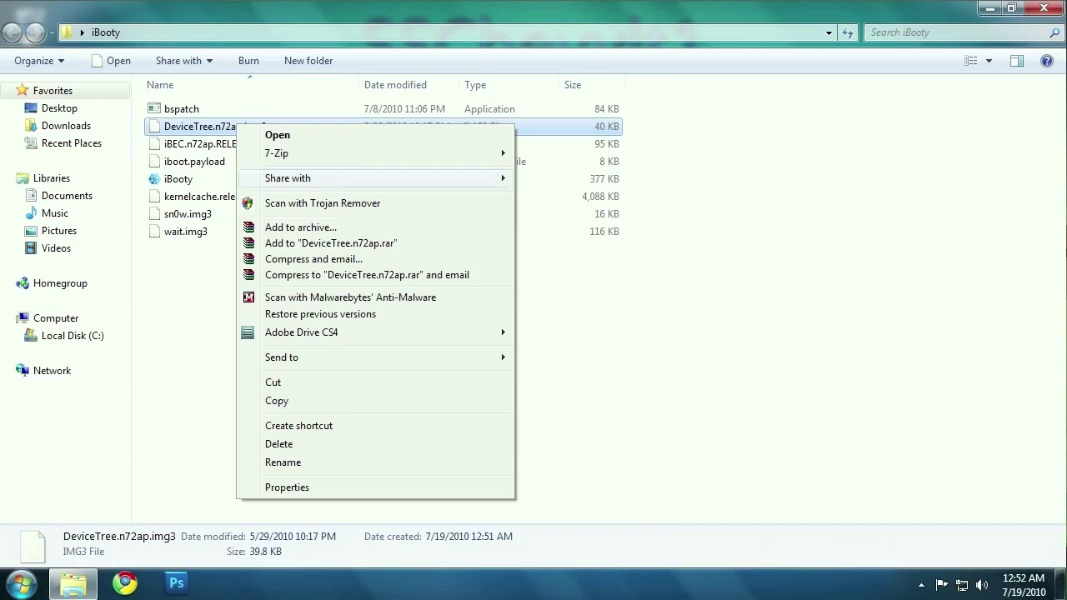
pyautogui.click(324, 461)
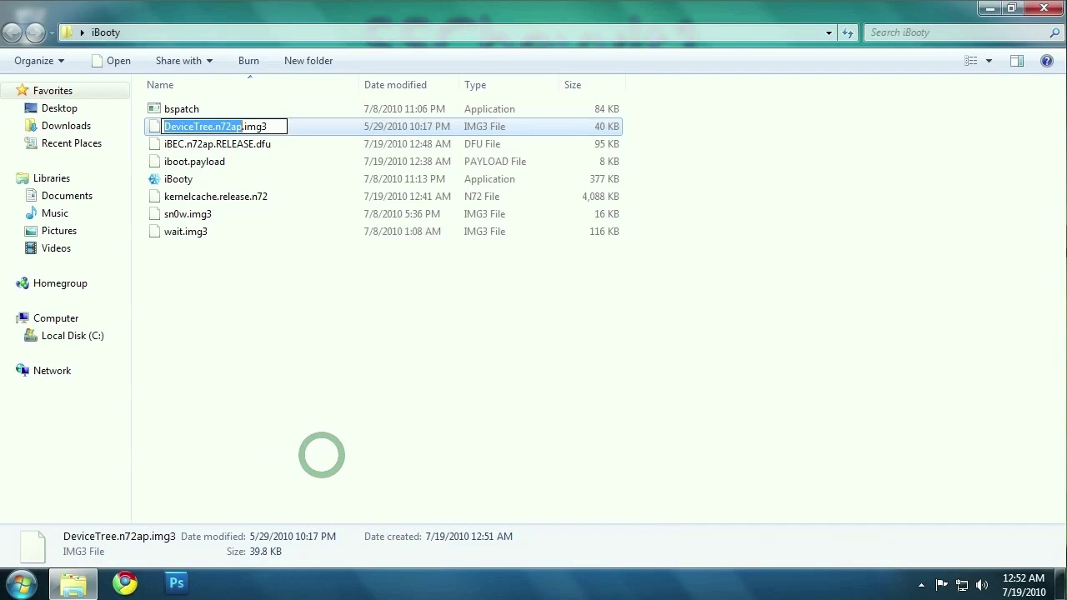
pyautogui.write('devtree')
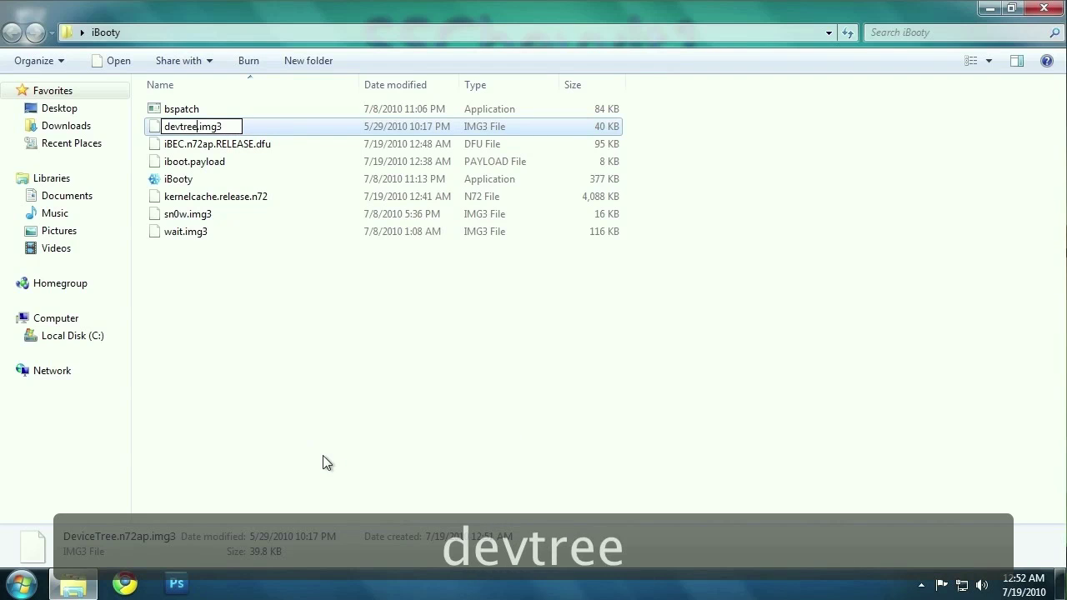
pyautogui.doubleClick(237, 122)
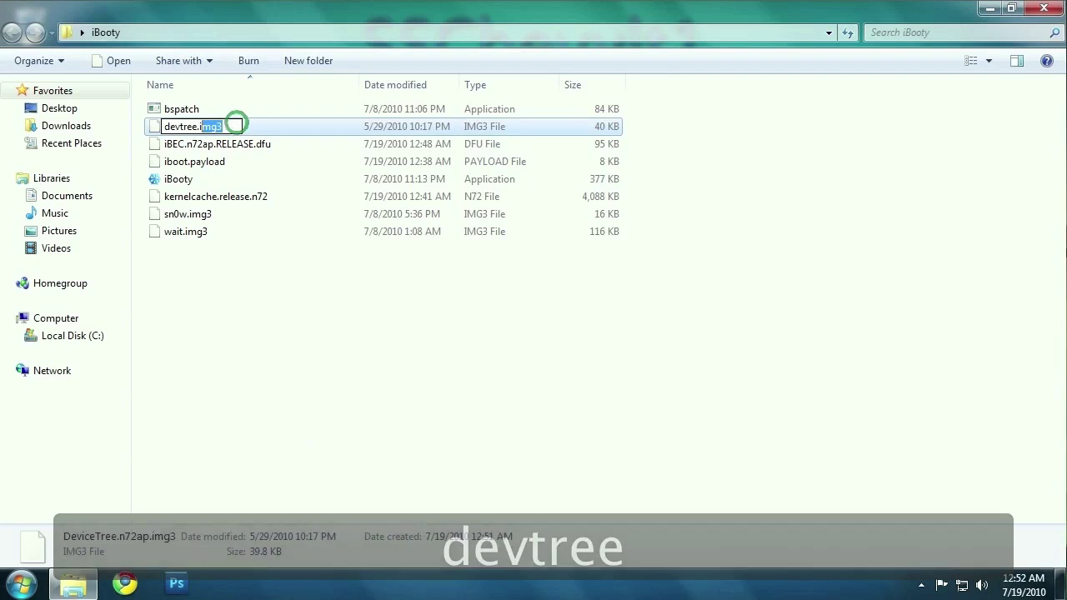
pyautogui.write('40')
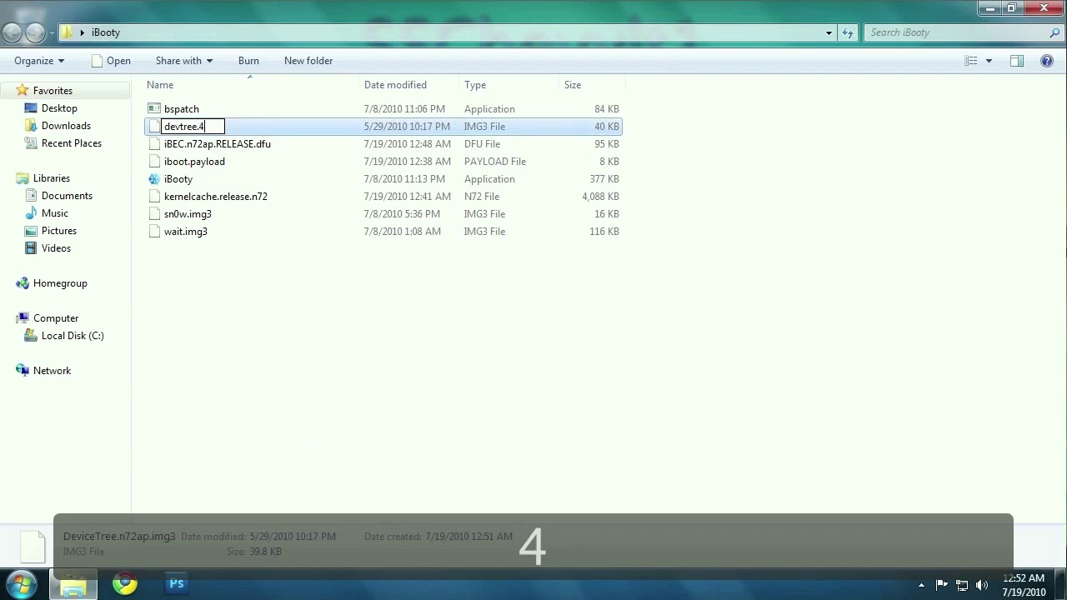
pyautogui.click(285, 271)
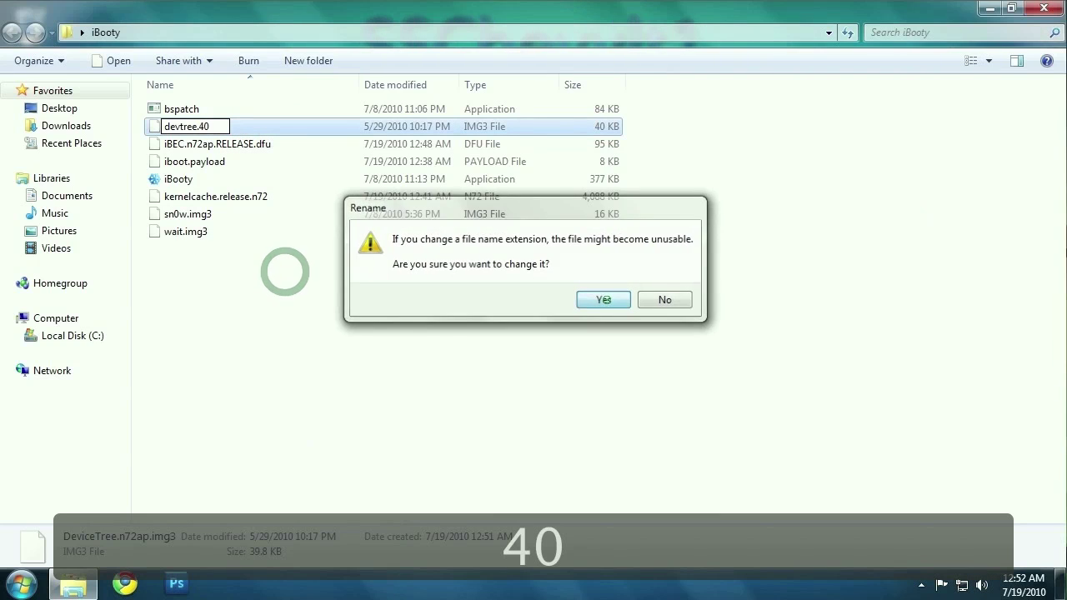
pyautogui.click(606, 300)
# Rename iBEC.n72ap.RELEASE.dfu as ibec.40, accepting the extension change.
pyautogui.click(200, 143)
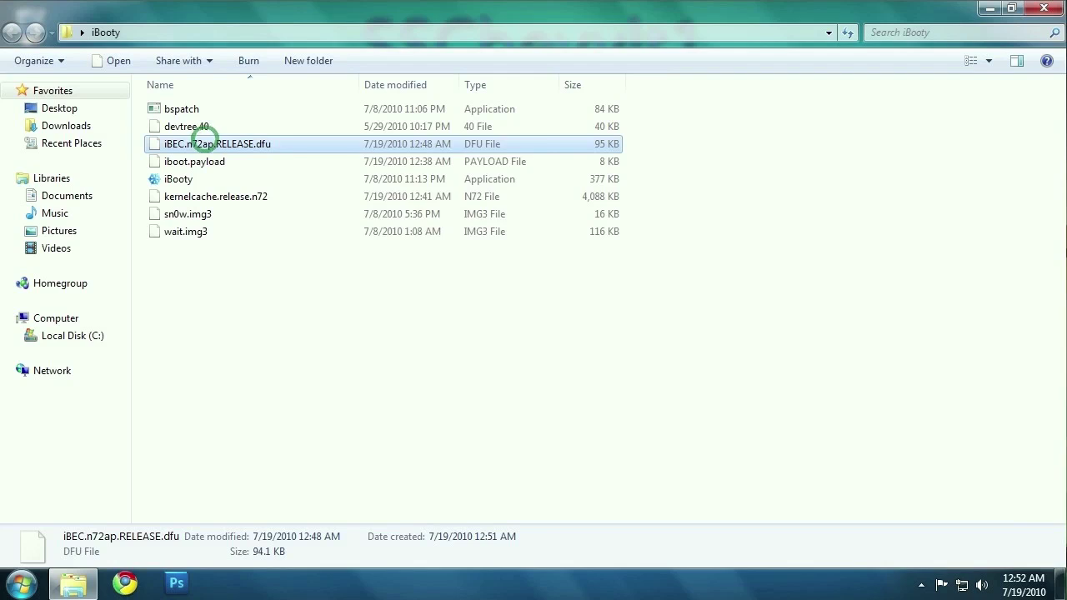
pyautogui.rightClick(204, 141)
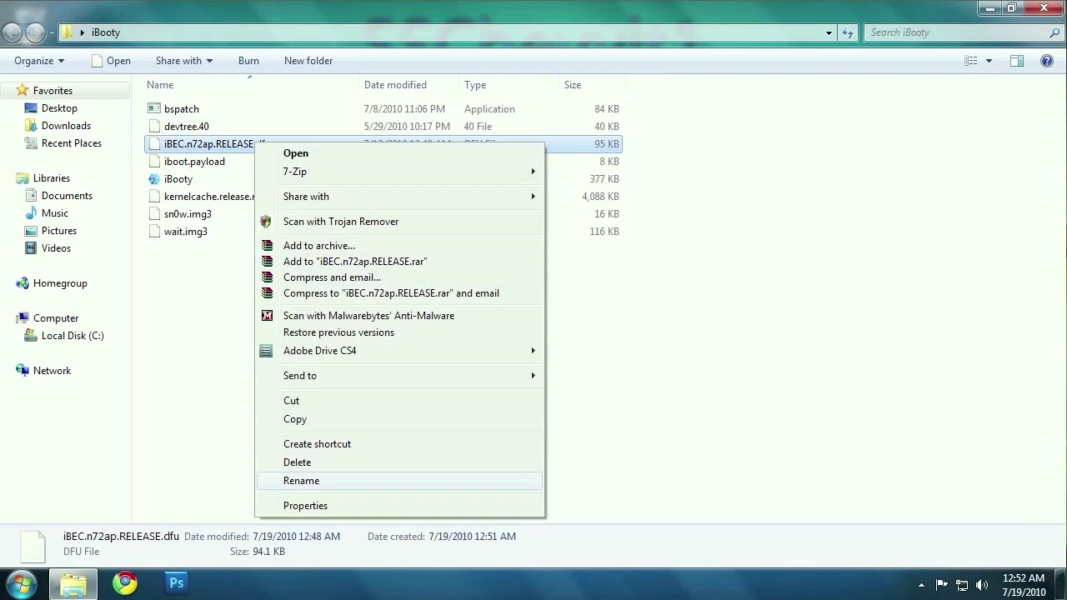
pyautogui.click(357, 480)
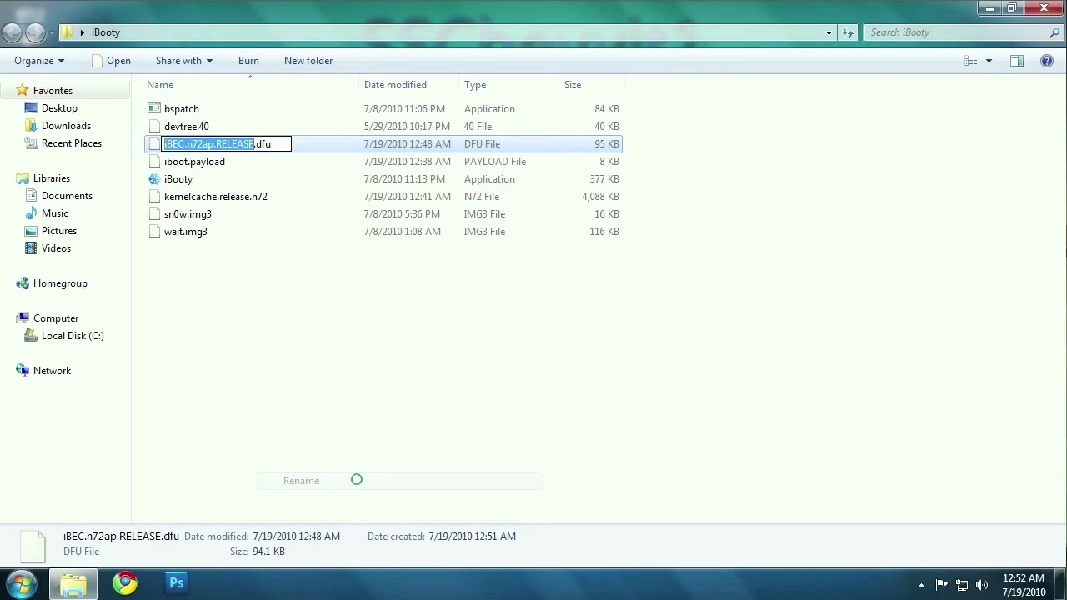
pyautogui.write('ibec')
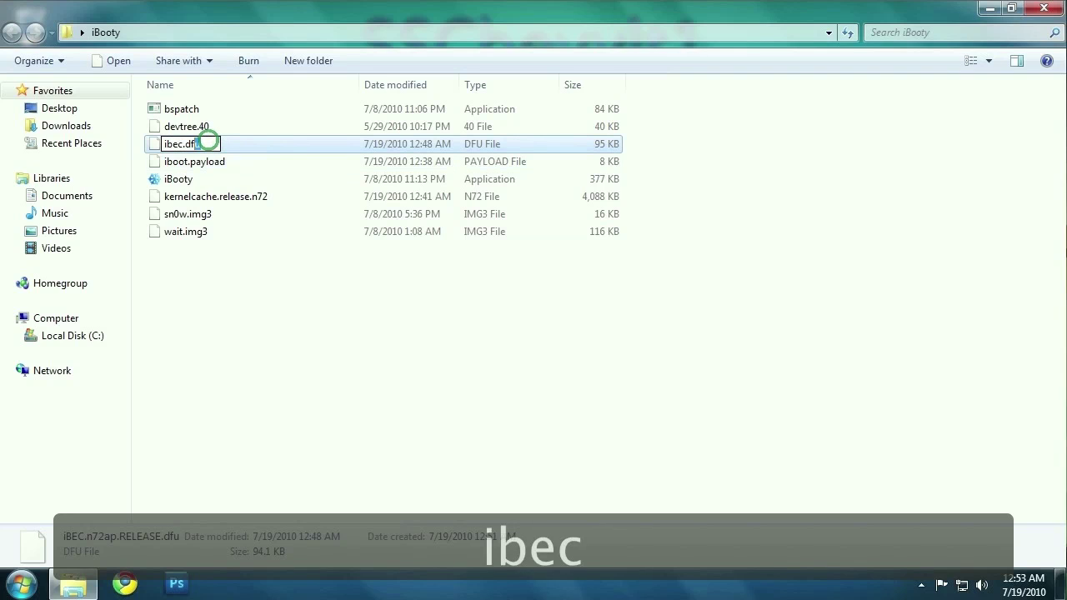
pyautogui.doubleClick(208, 143)
pyautogui.write('40')
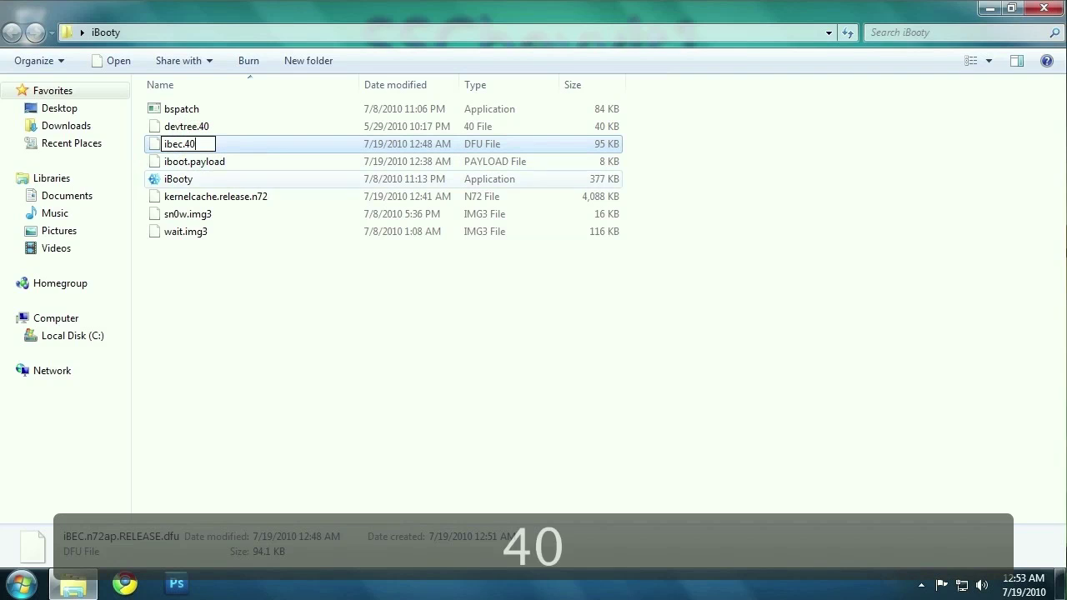
pyautogui.click(259, 260)
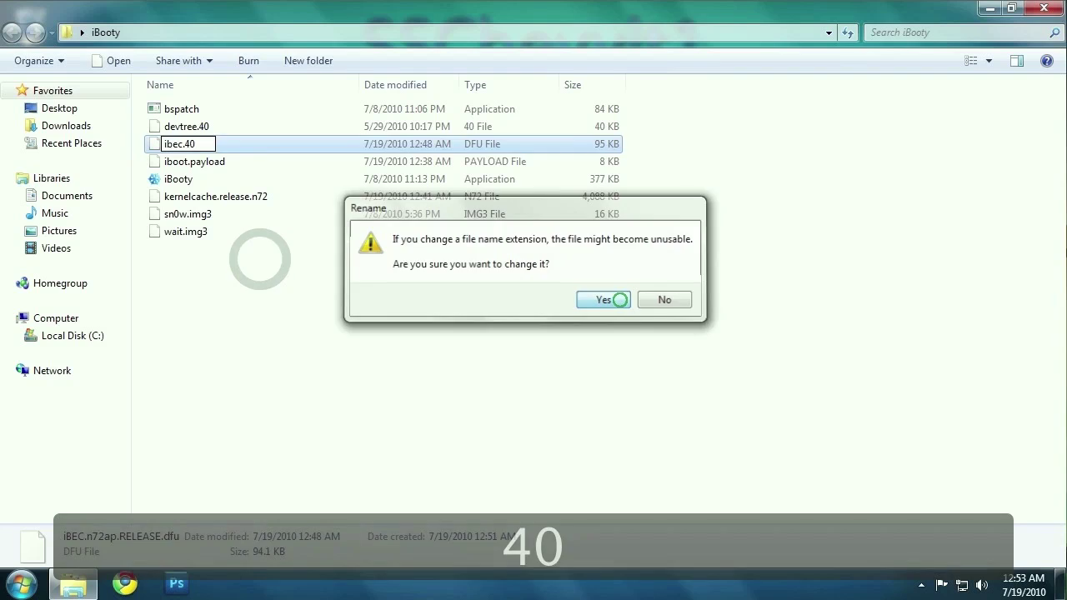
pyautogui.click(603, 299)
# Rename kernelcache.release.n72 as kernel.40, accepting the extension change, and close the iBooty folder.
pyautogui.click(248, 197)
pyautogui.rightClick(248, 199)
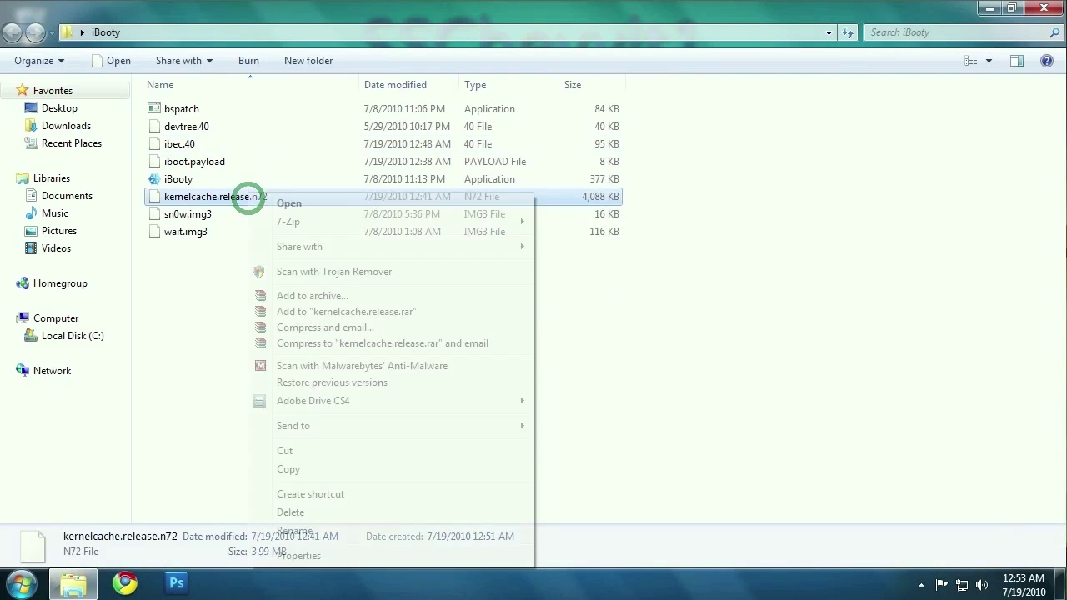
pyautogui.click(338, 531)
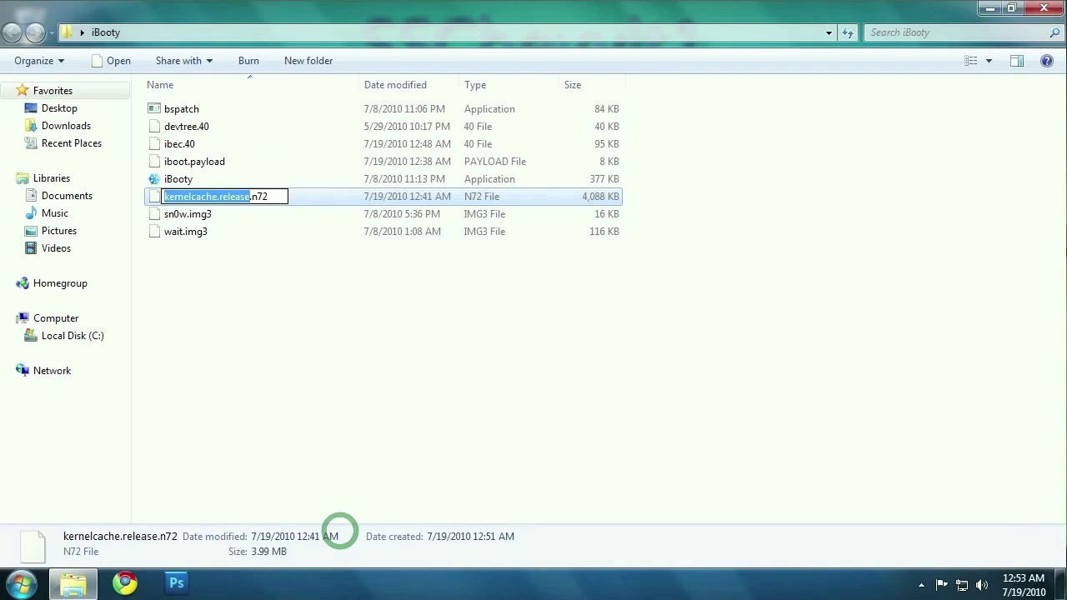
pyautogui.moveTo(191, 196); pyautogui.dragTo(267, 199)
pyautogui.write('.4')
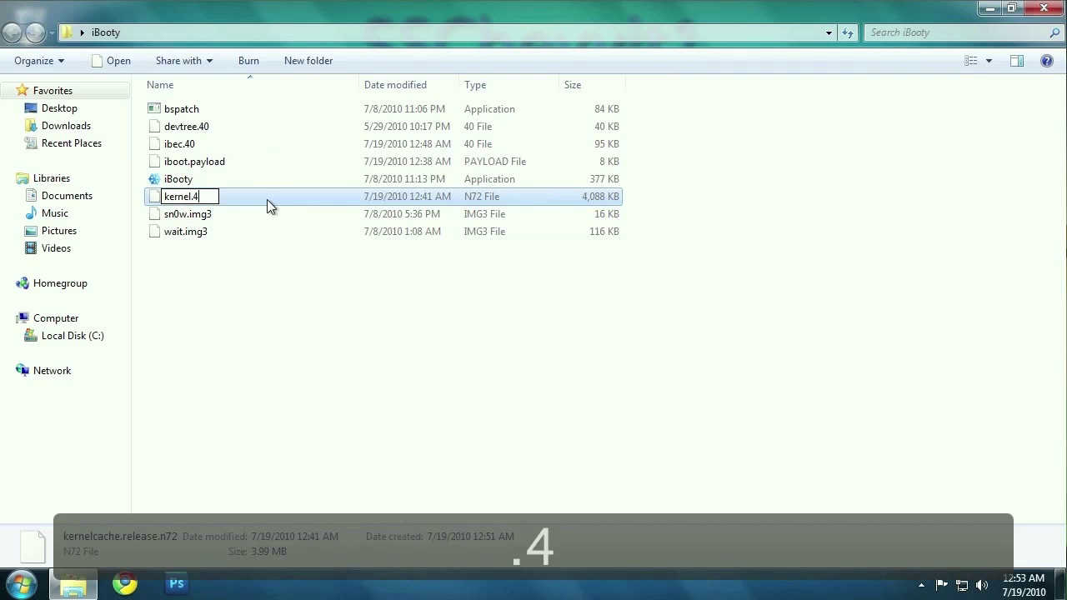
pyautogui.write('0')
pyautogui.press('Return')
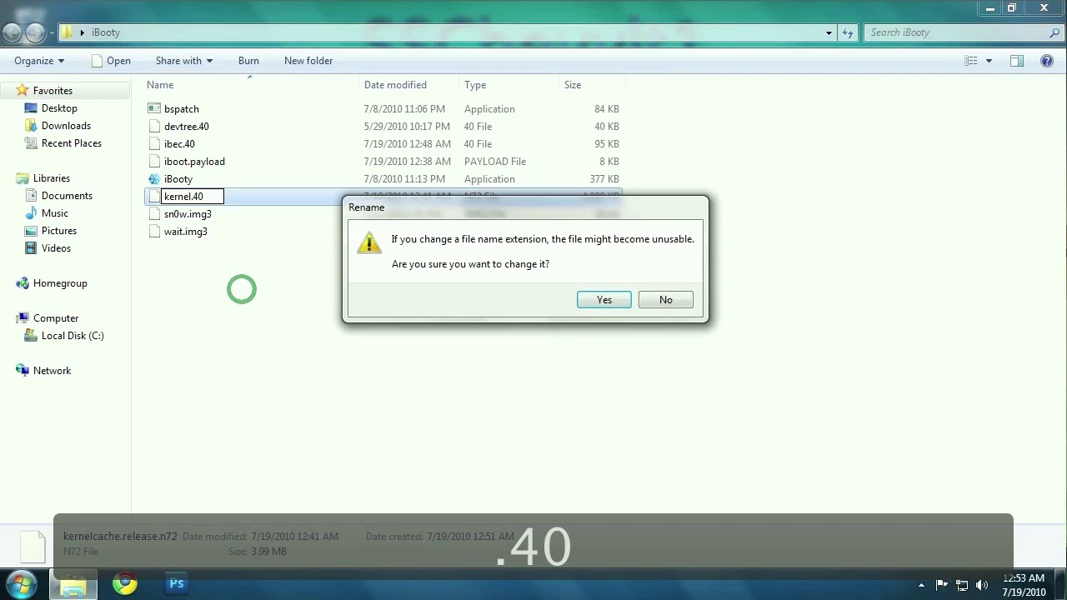
pyautogui.click(590, 297)
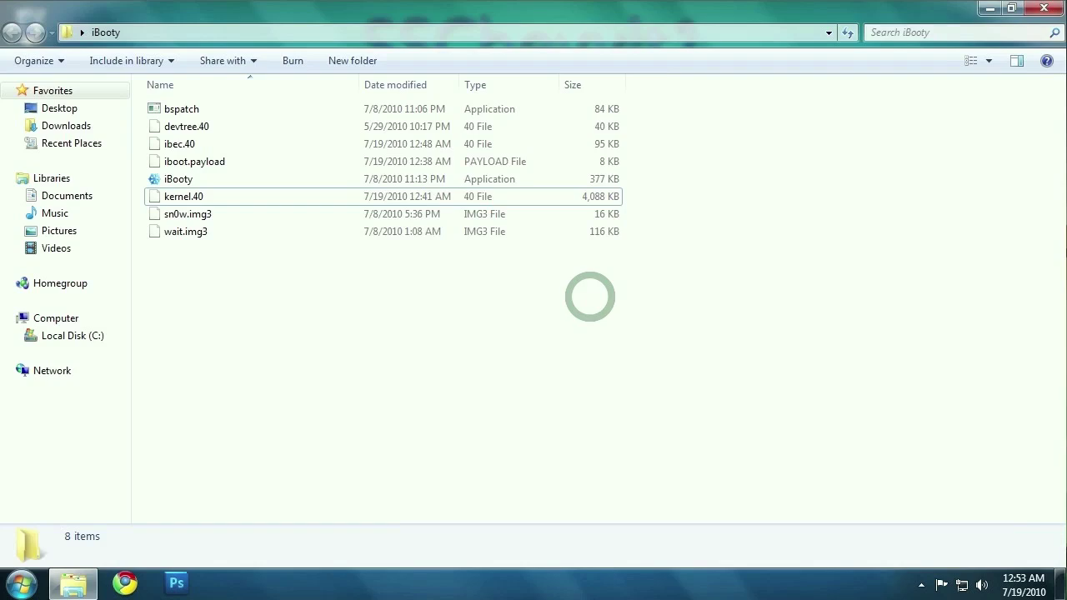
pyautogui.click(1043, 7)
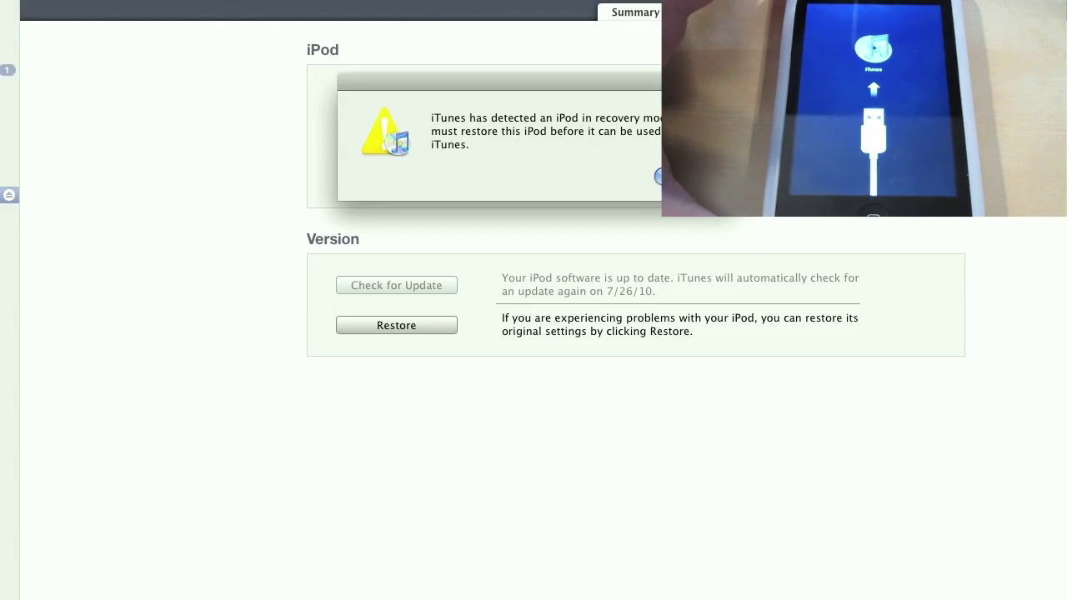
# Dismiss the blackra1n crash notice and the iPod recovery mode alert, and close iTunes.
pyautogui.press('Return')
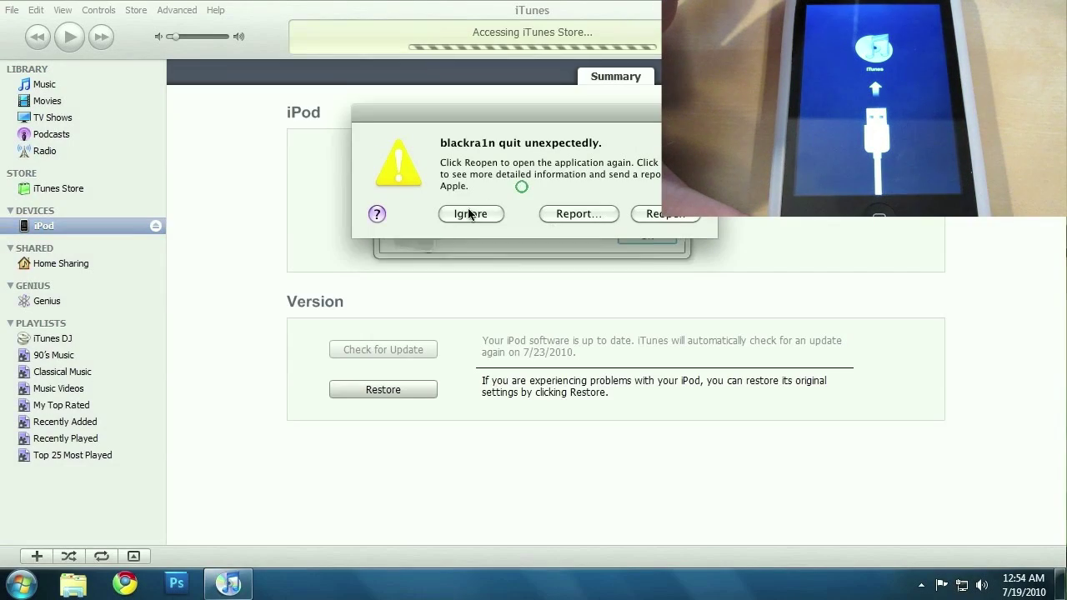
pyautogui.click(470, 214)
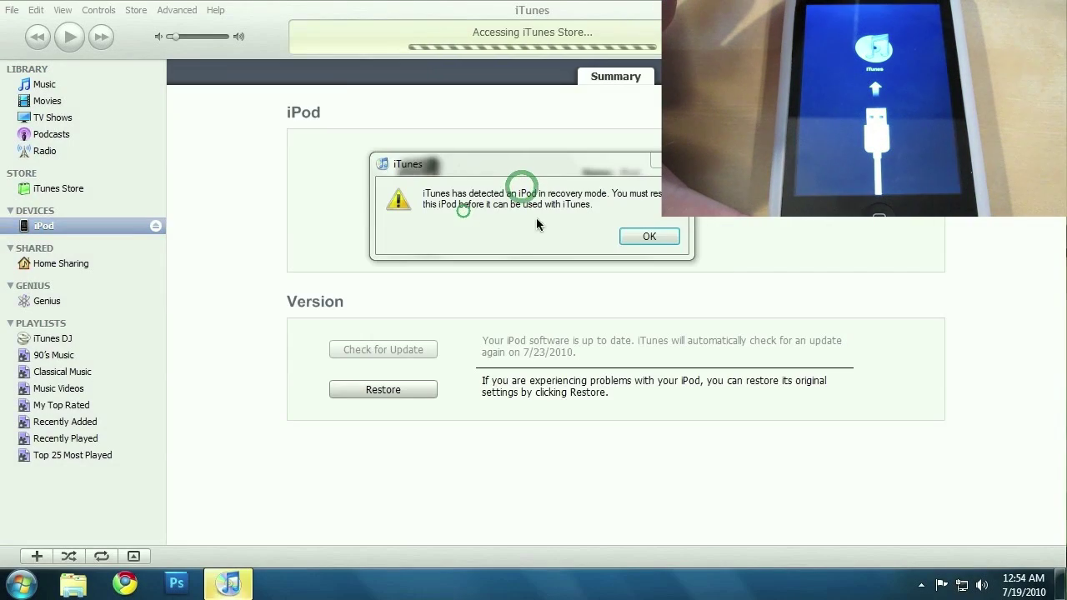
pyautogui.click(661, 234)
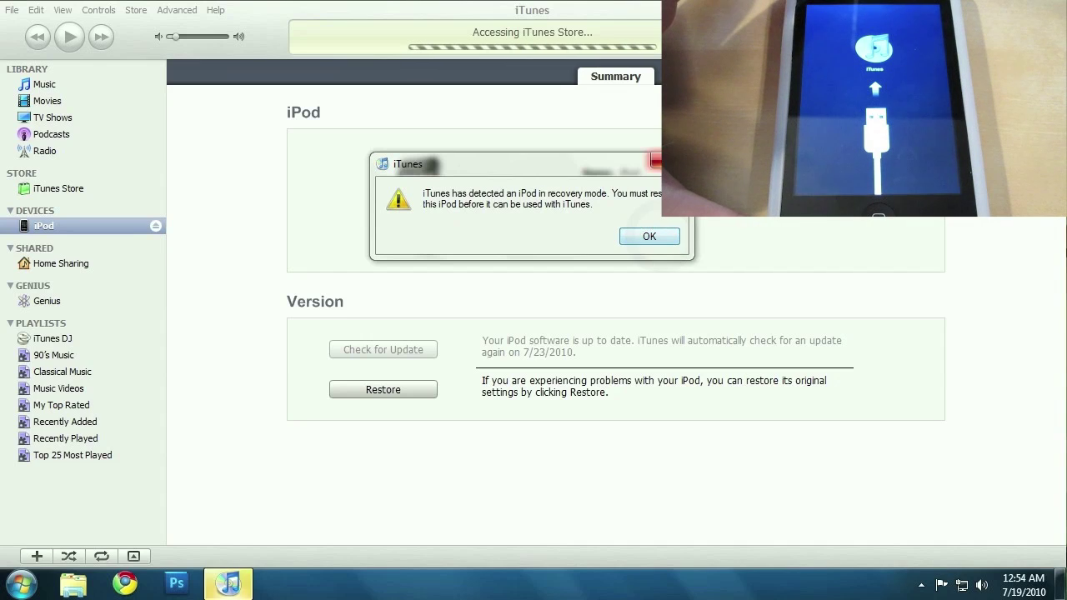
pyautogui.click(650, 235)
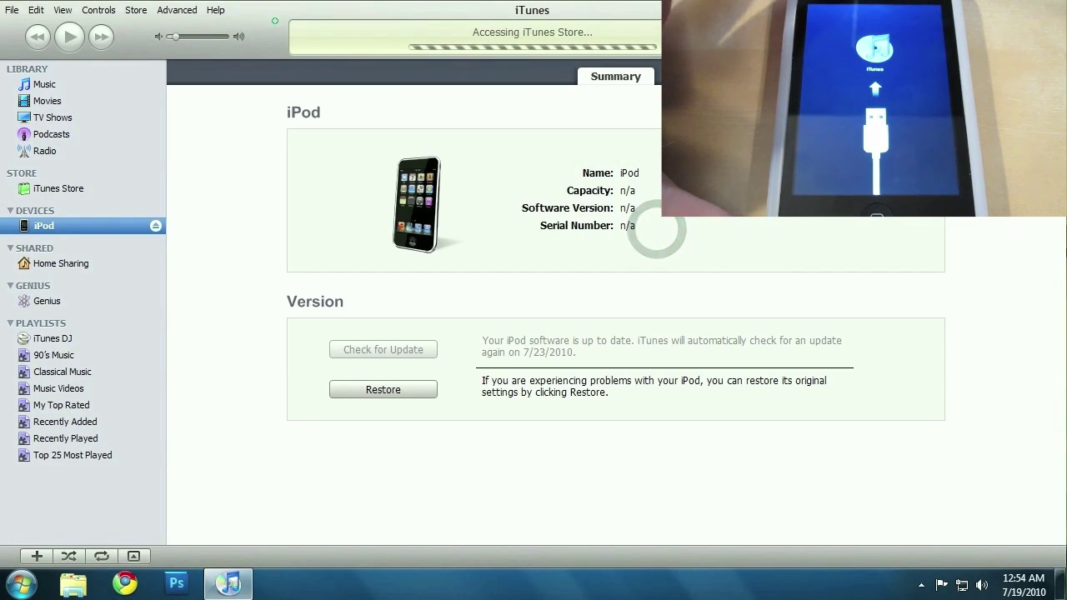
pyautogui.click(275, 21)
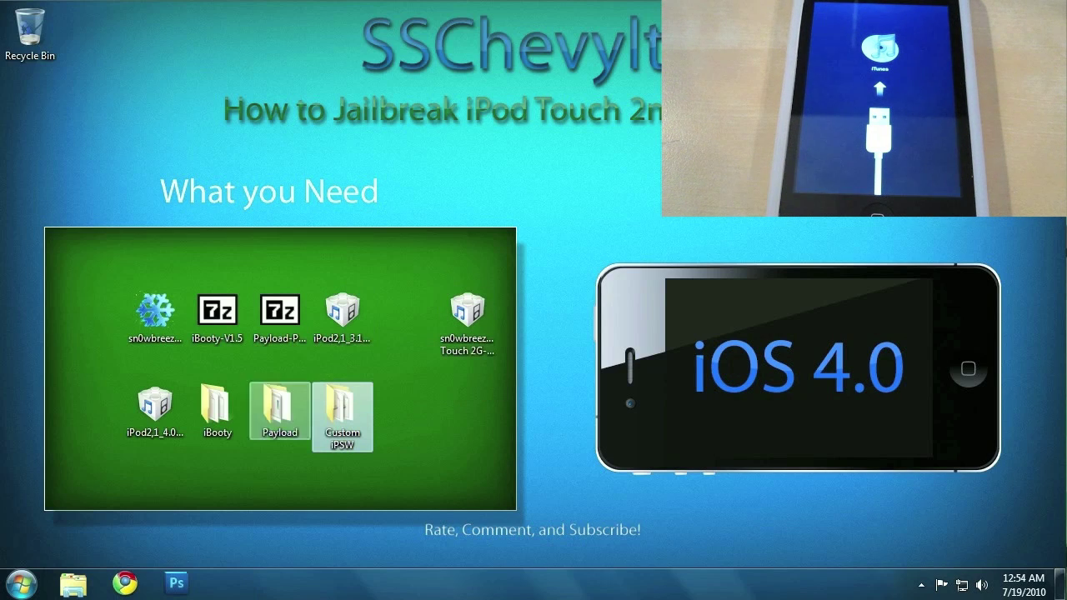
# Run iBooty from the iBooty folder, prepare the device for custom firmware and acknowledge the completion notice.
pyautogui.doubleClick(230, 409)
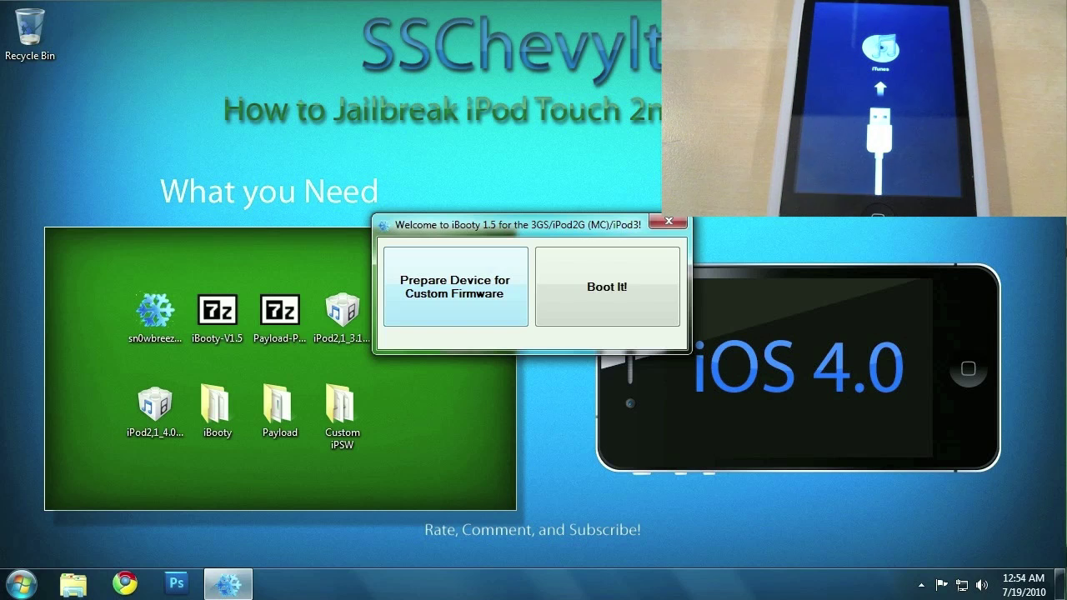
pyautogui.click(455, 286)
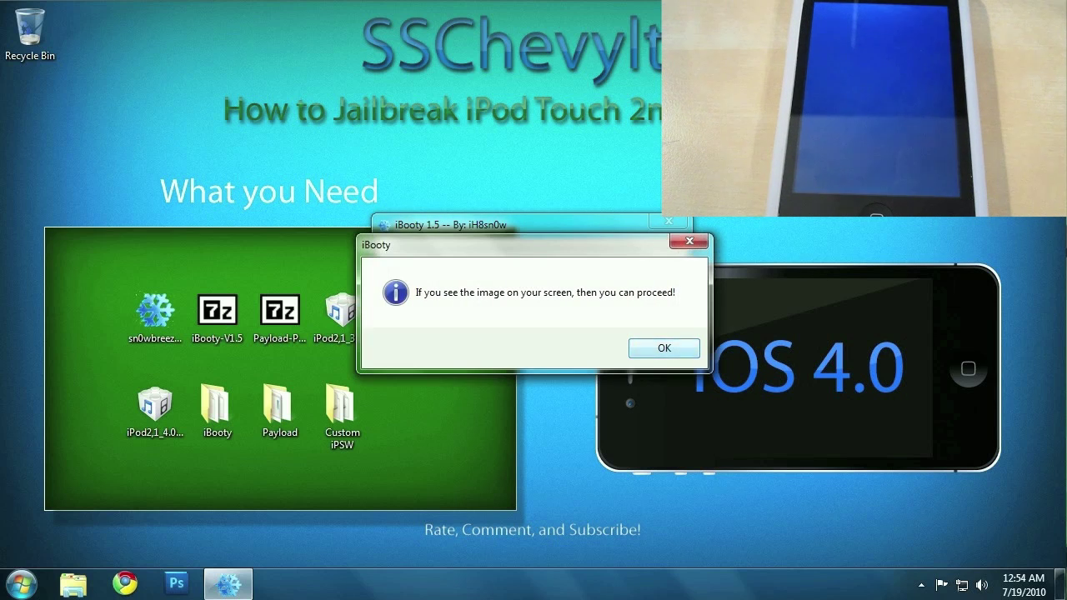
pyautogui.click(664, 348)
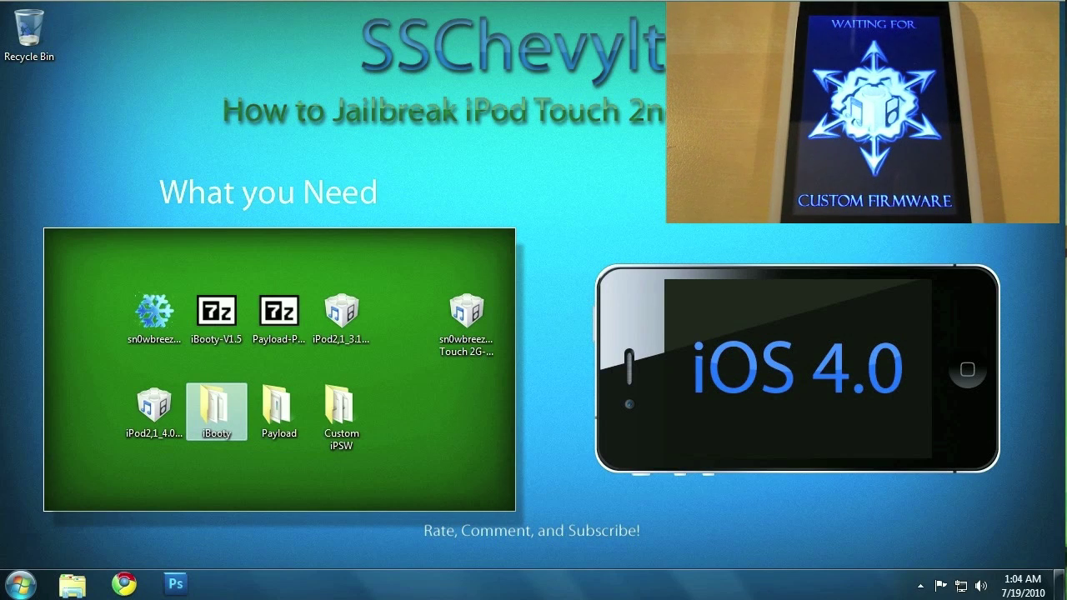
# Launch iTunes, dismiss the recovery mode alert and restore the iPod with the desktop firmware file sn0wbreeze_iPod Touch 2G-4.0.
pyautogui.click(20, 584)
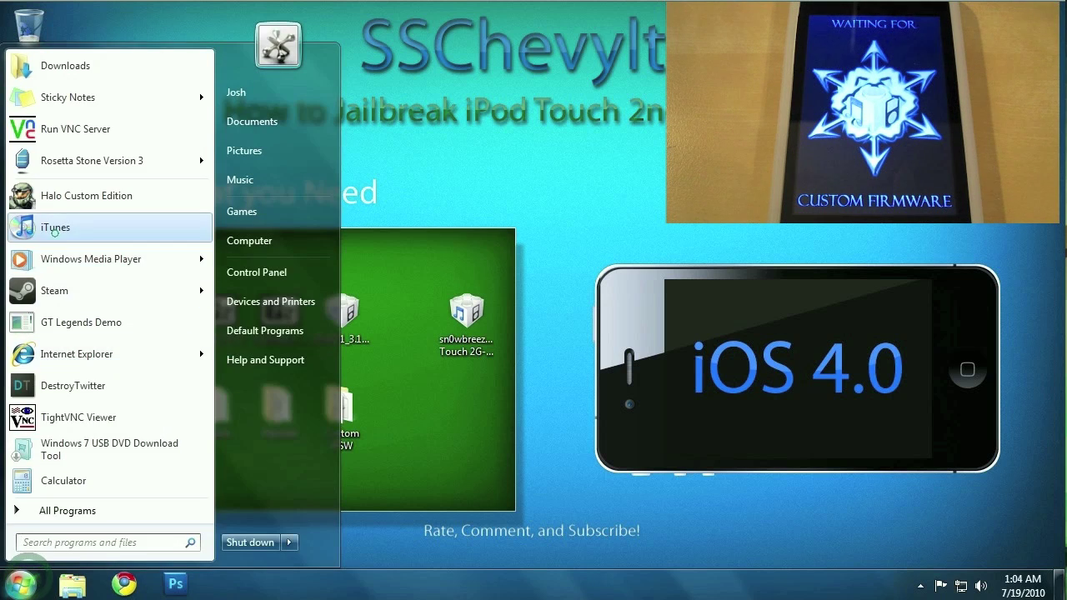
pyautogui.click(54, 229)
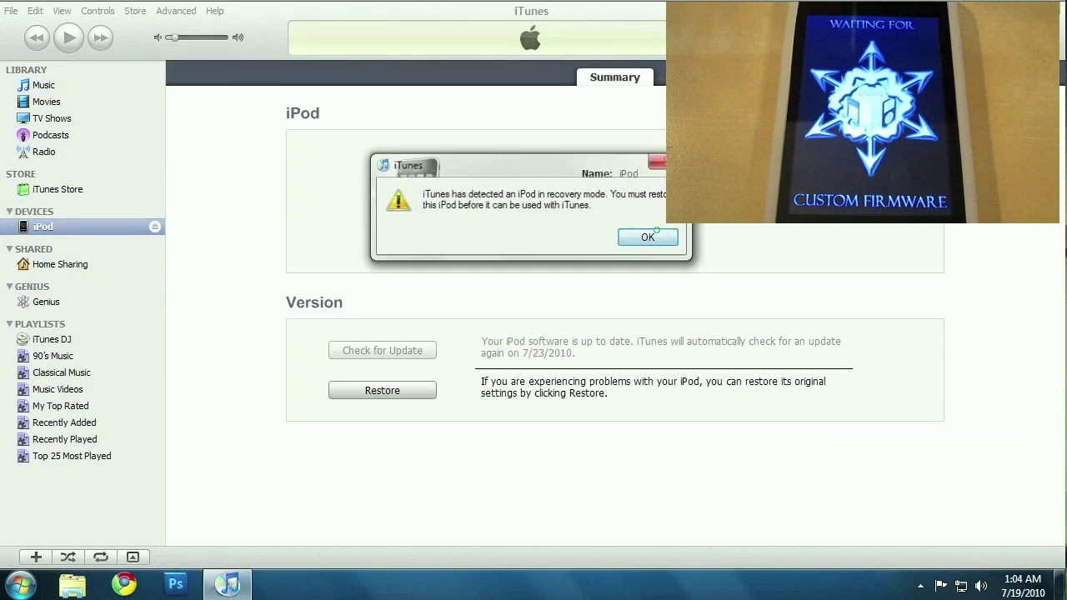
pyautogui.click(654, 234)
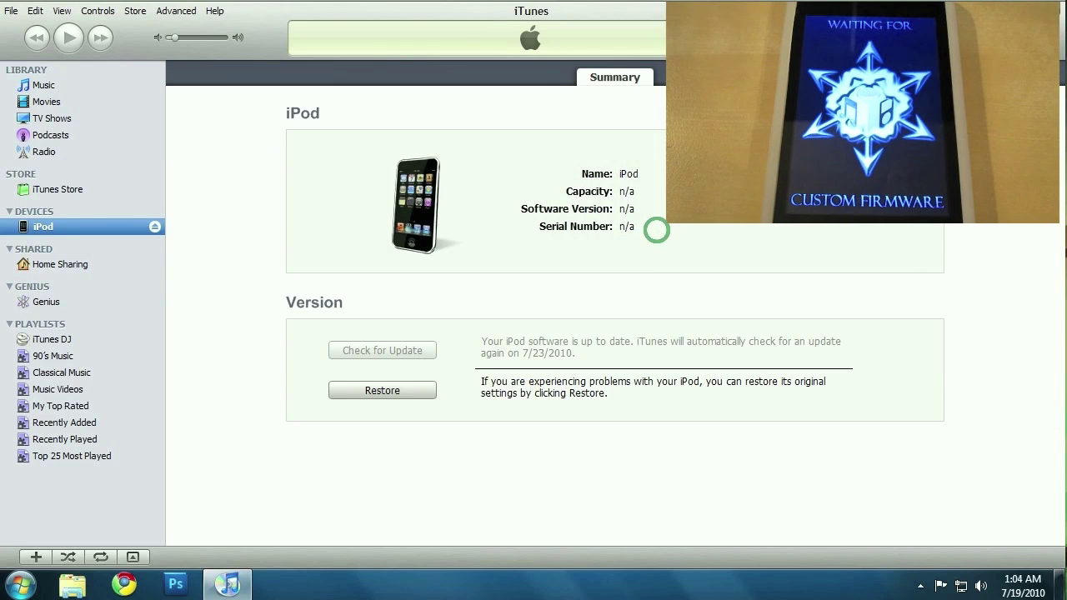
pyautogui.keyDown('shift'); pyautogui.click(384, 391); pyautogui.keyUp('shift')
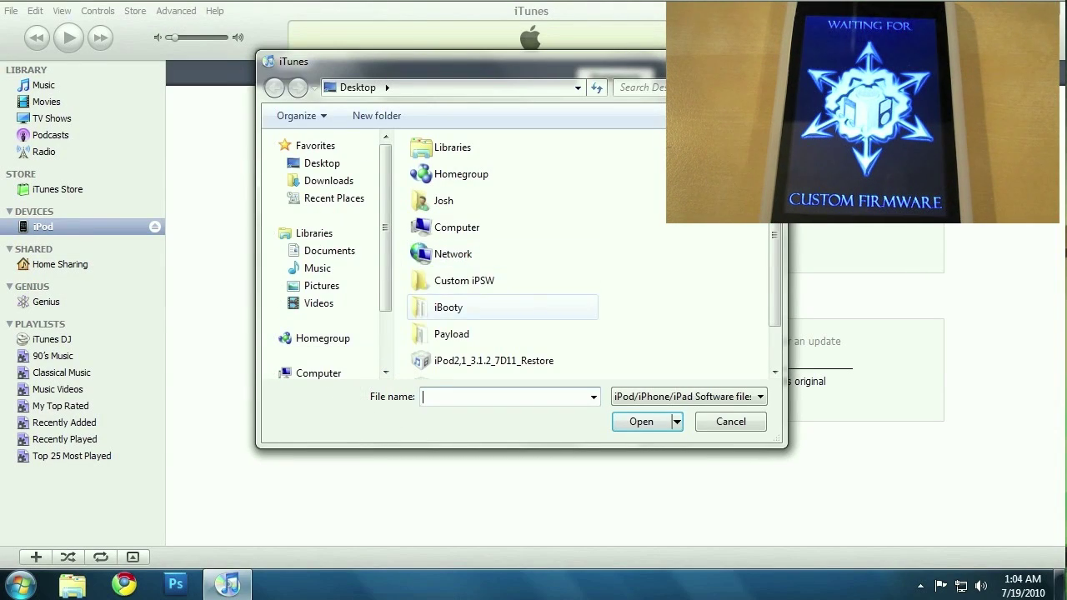
pyautogui.moveTo(774, 281); pyautogui.dragTo(773, 316)
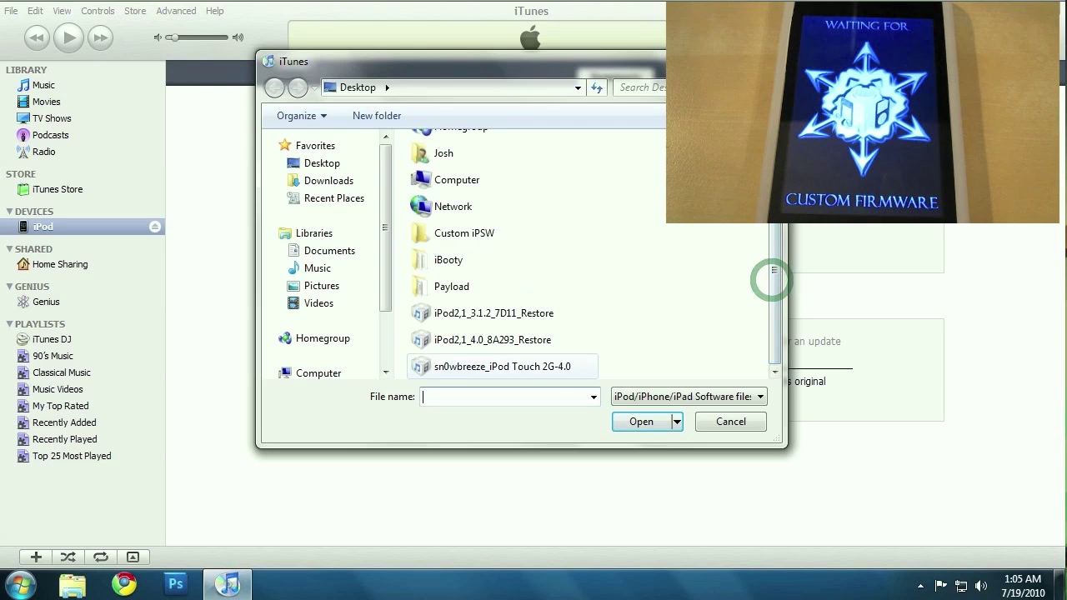
pyautogui.doubleClick(500, 366)
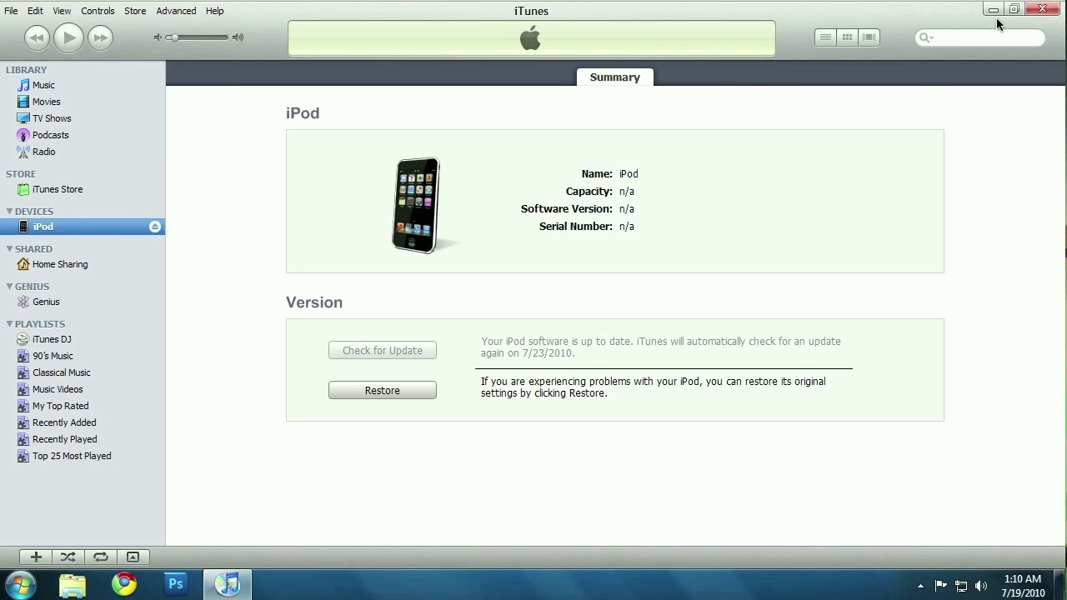
# Minimize iTunes, run iBooty from the iBooty folder and start its Boot It! operation for the restored iPod.
pyautogui.click(994, 9)
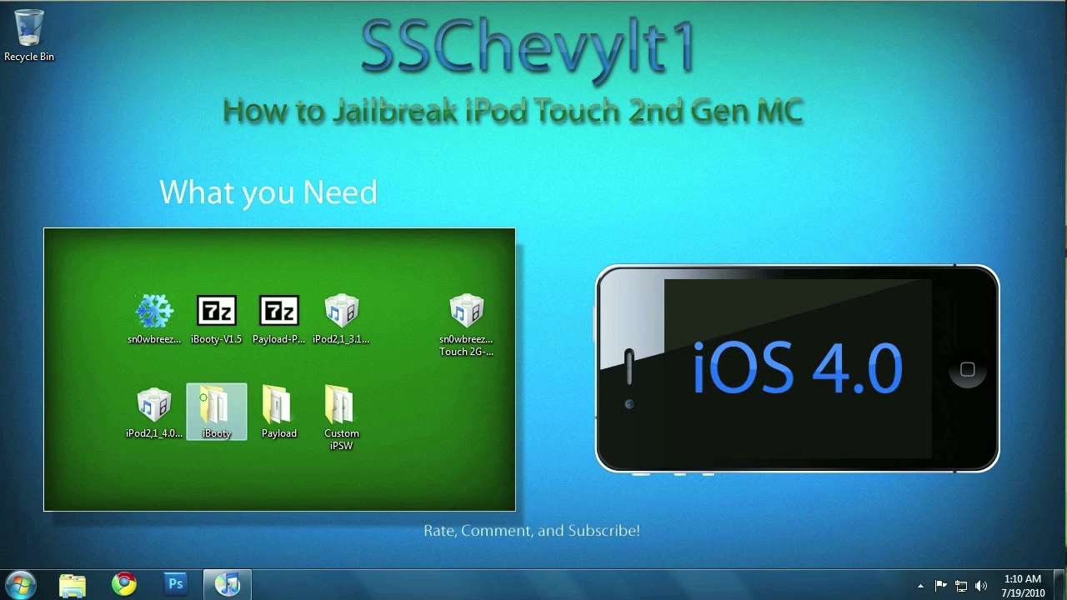
pyautogui.doubleClick(214, 405)
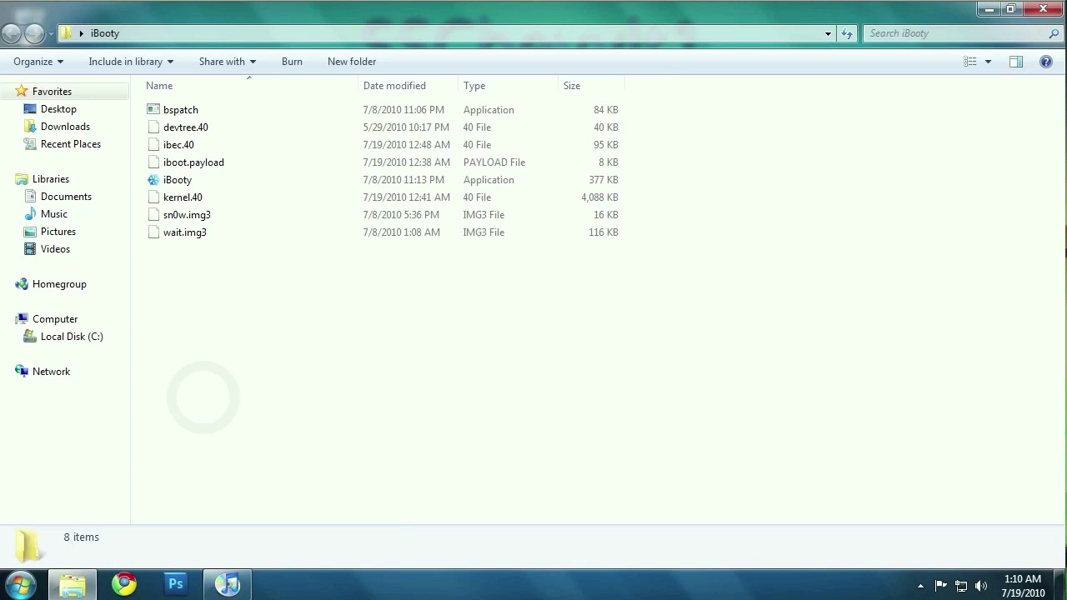
pyautogui.click(179, 180)
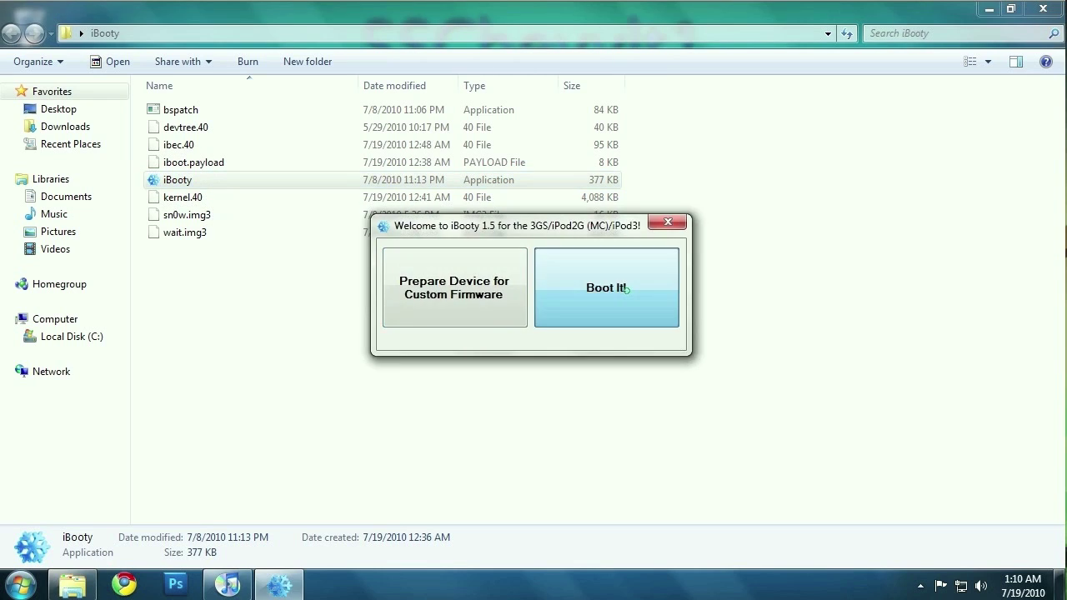
pyautogui.click(626, 290)
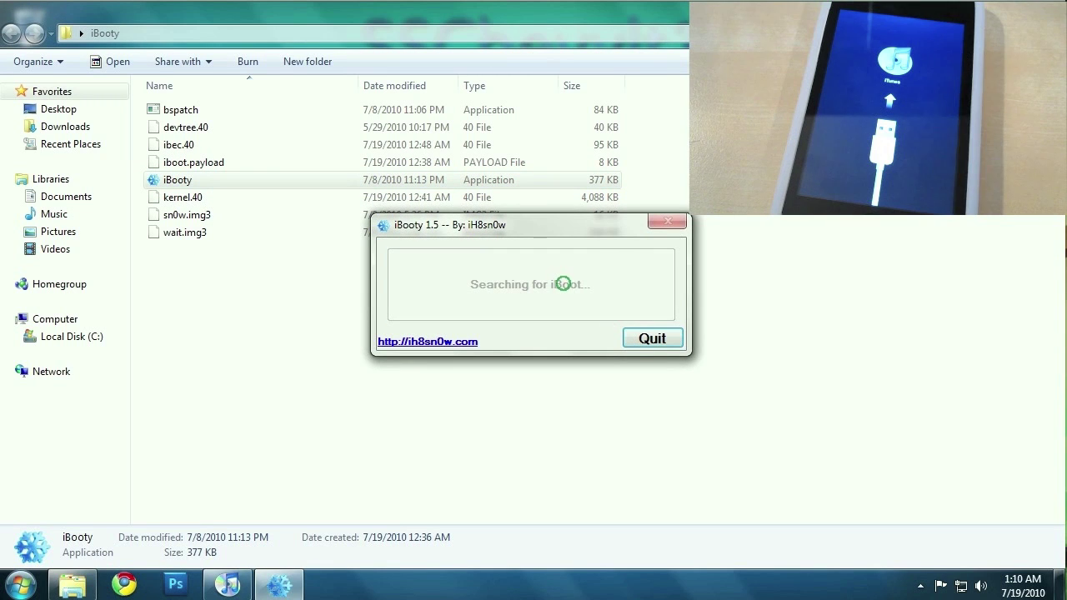
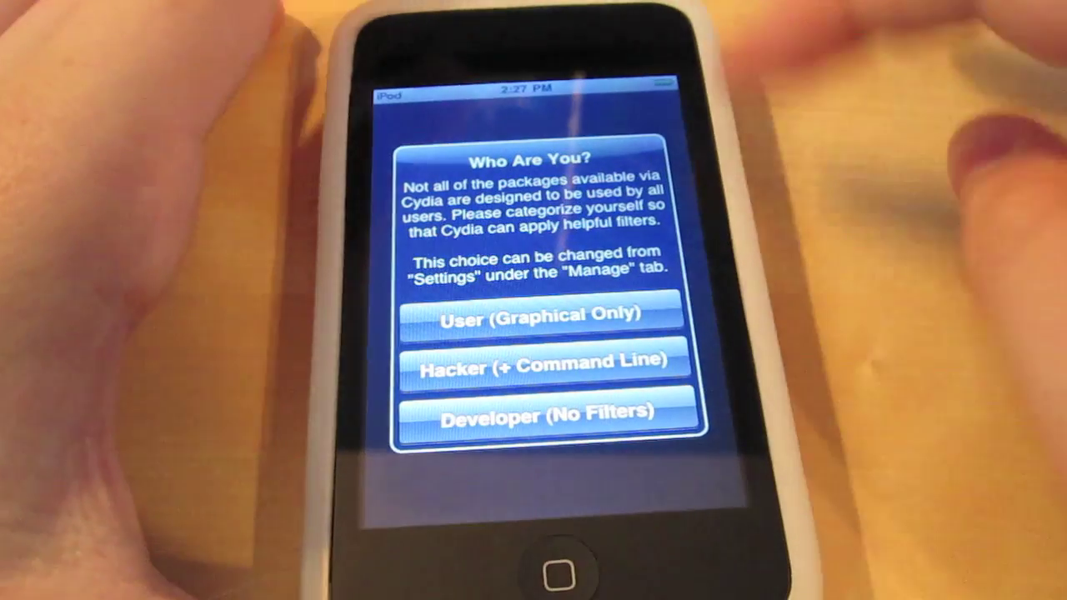
pyautogui.click(584, 314)
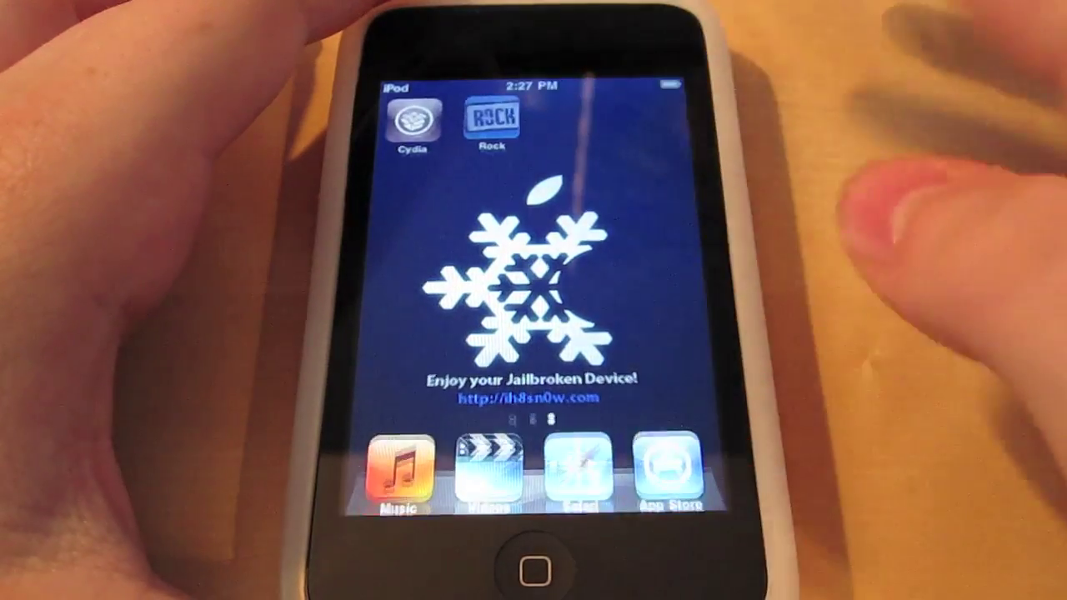
pyautogui.click(418, 127)
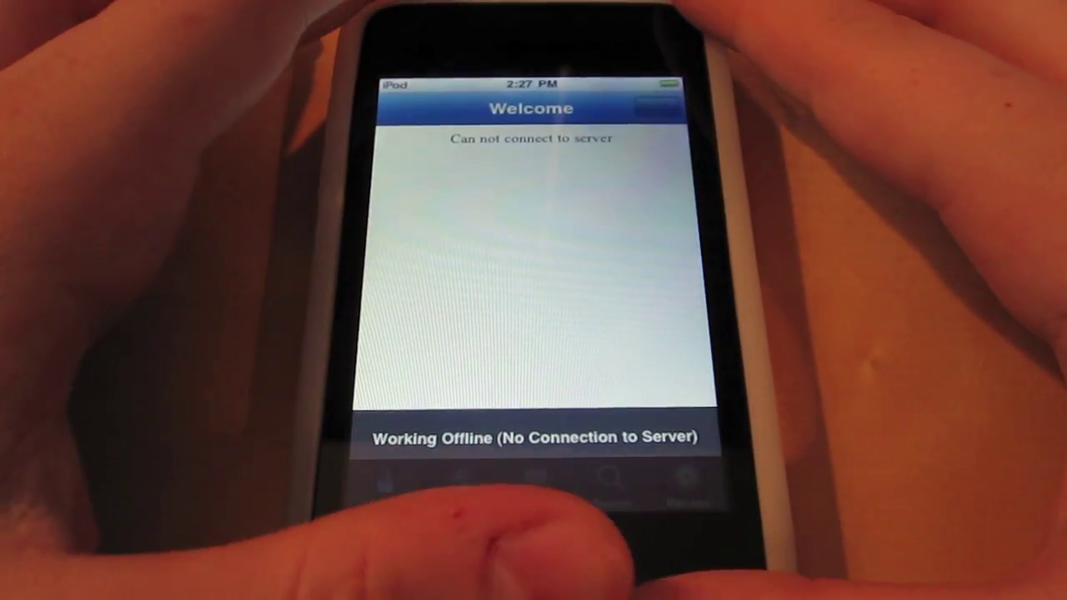
pyautogui.click(533, 566)
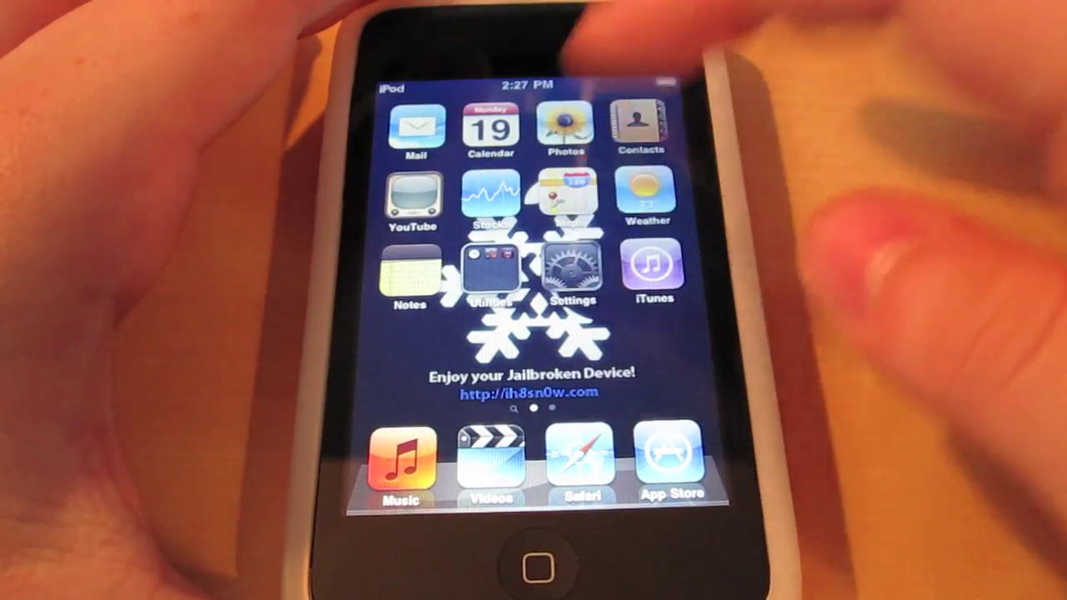
pyautogui.click(642, 121)
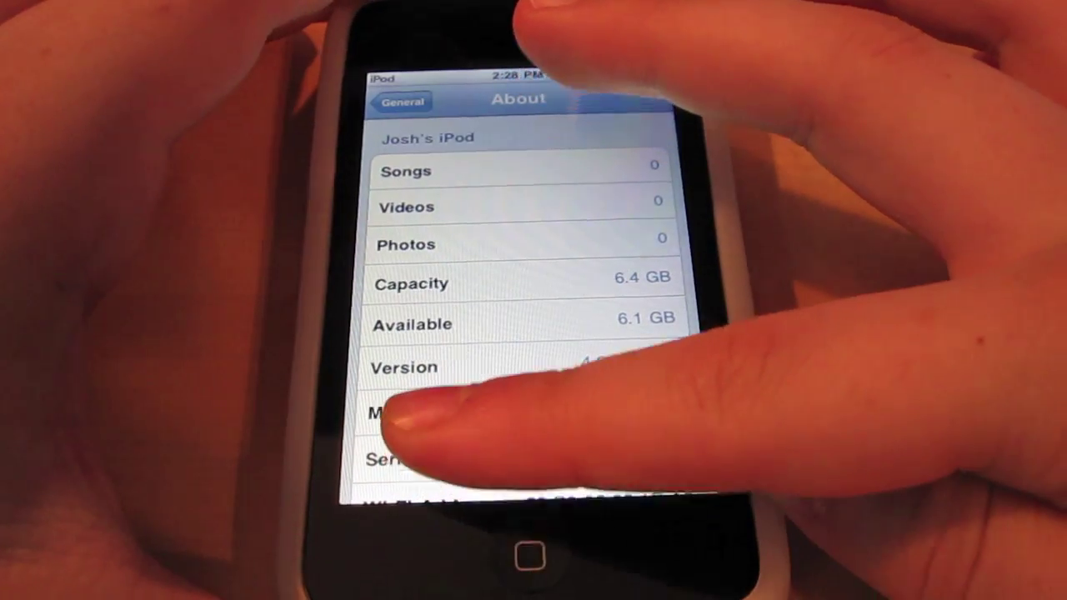
pyautogui.moveTo(409, 434); pyautogui.dragTo(392, 417)
pyautogui.moveTo(408, 458); pyautogui.dragTo(429, 413)
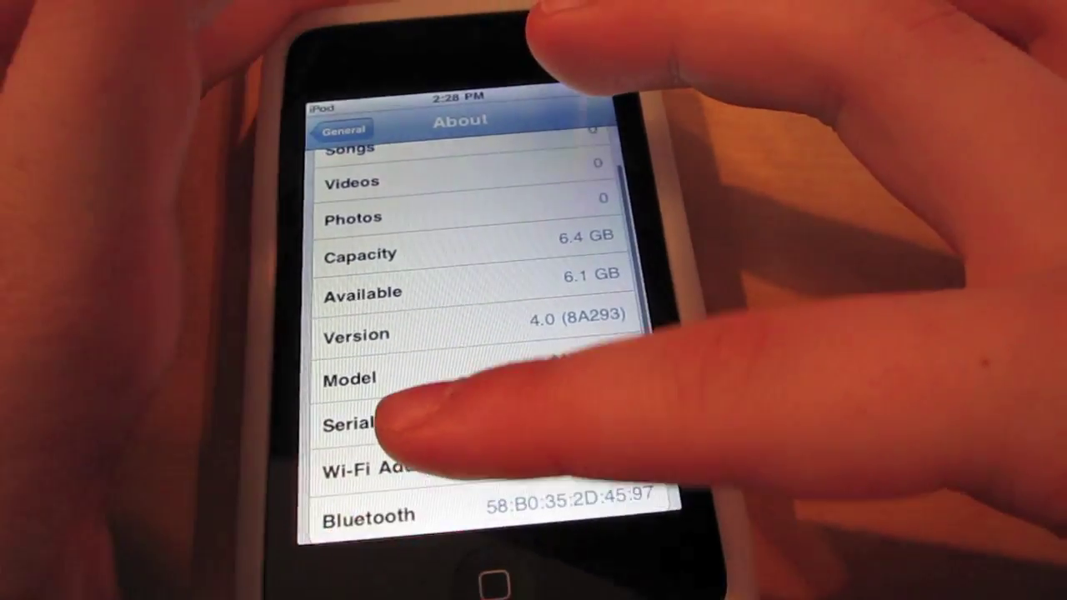
pyautogui.press('Home')
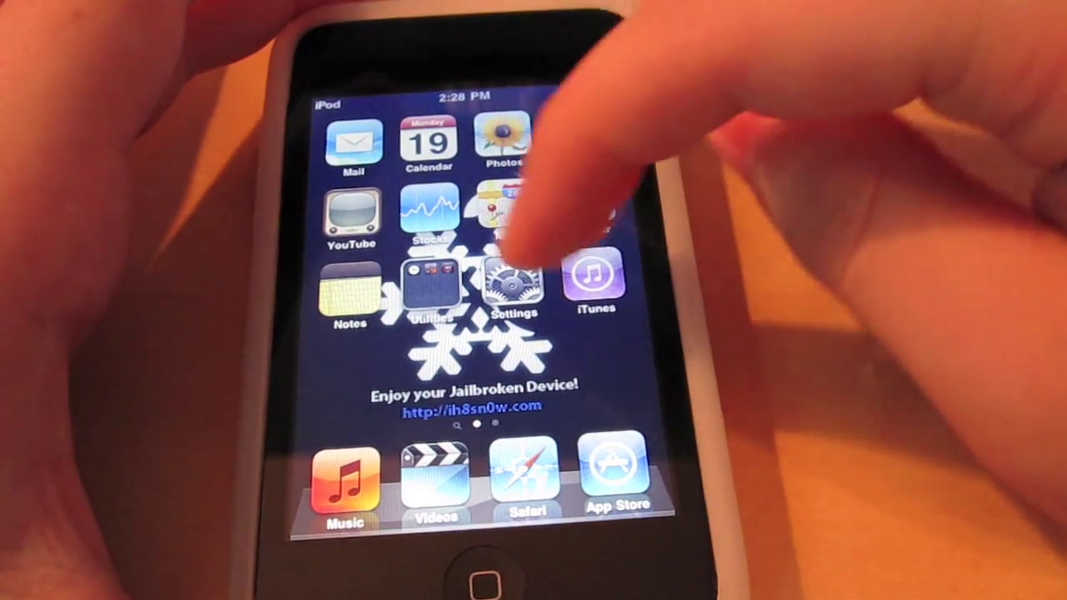
pyautogui.click(512, 283)
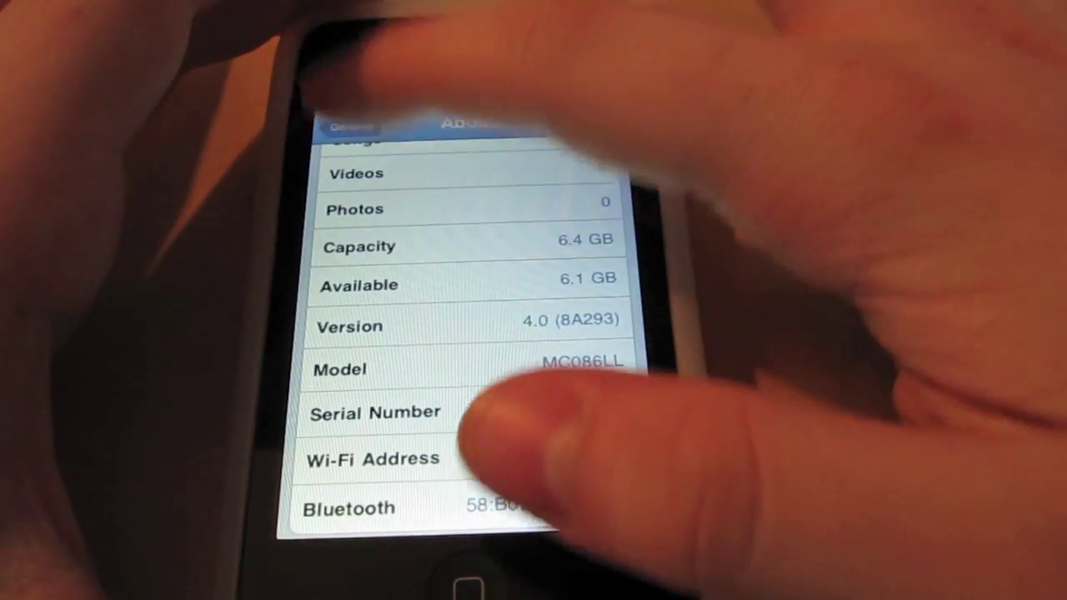
pyautogui.click(370, 125)
pyautogui.click(367, 125)
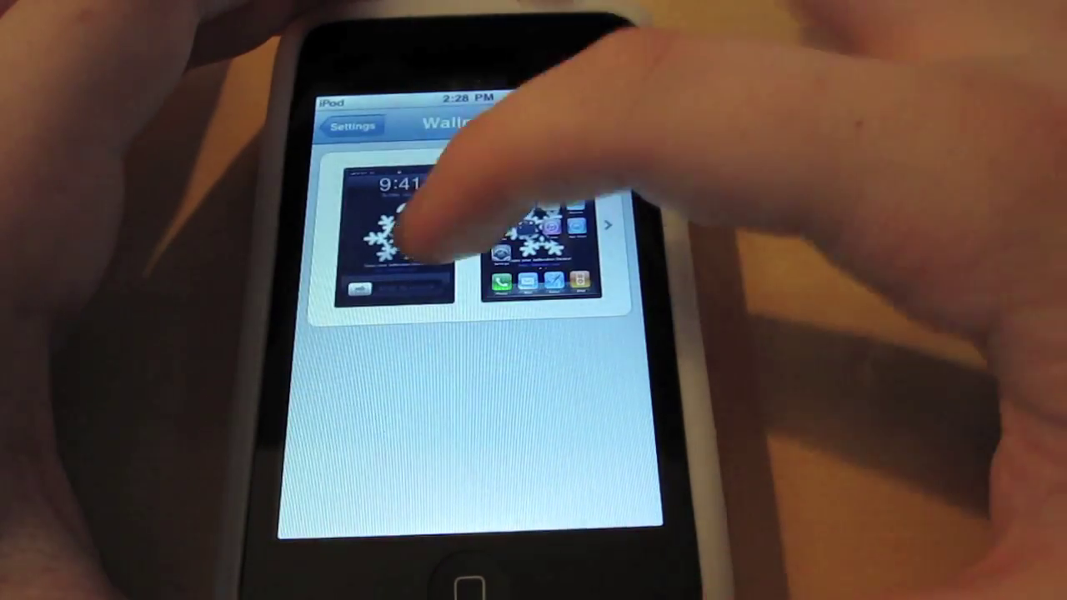
pyautogui.click(410, 243)
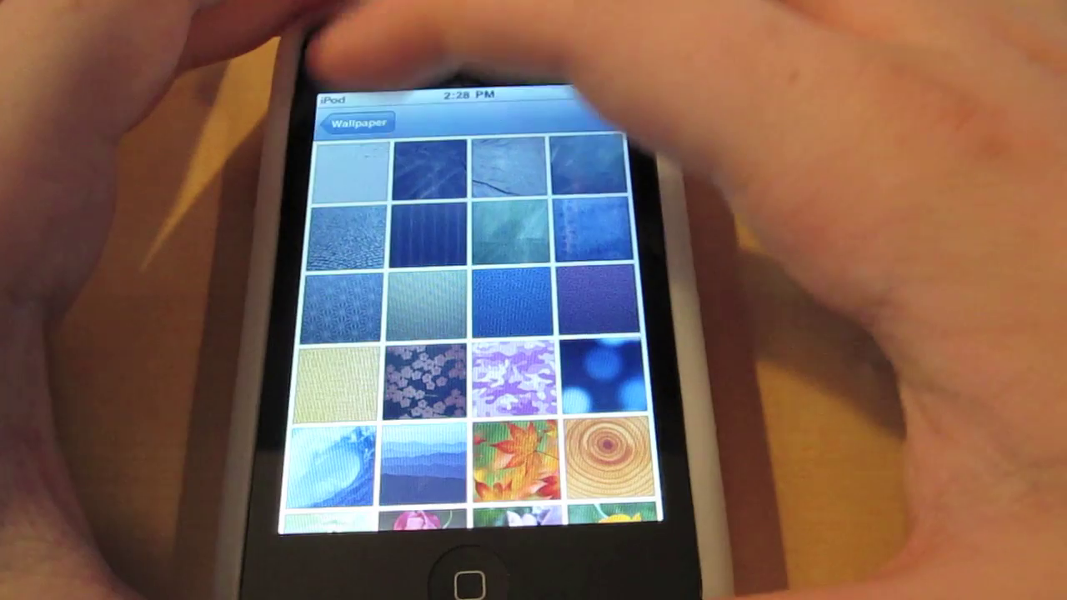
pyautogui.click(346, 248)
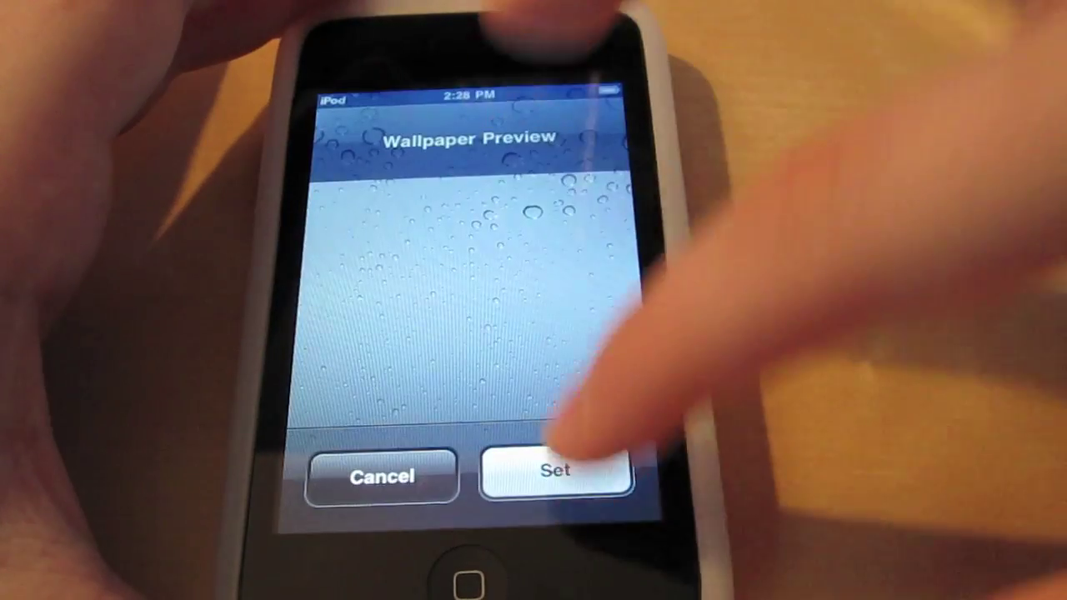
pyautogui.click(554, 470)
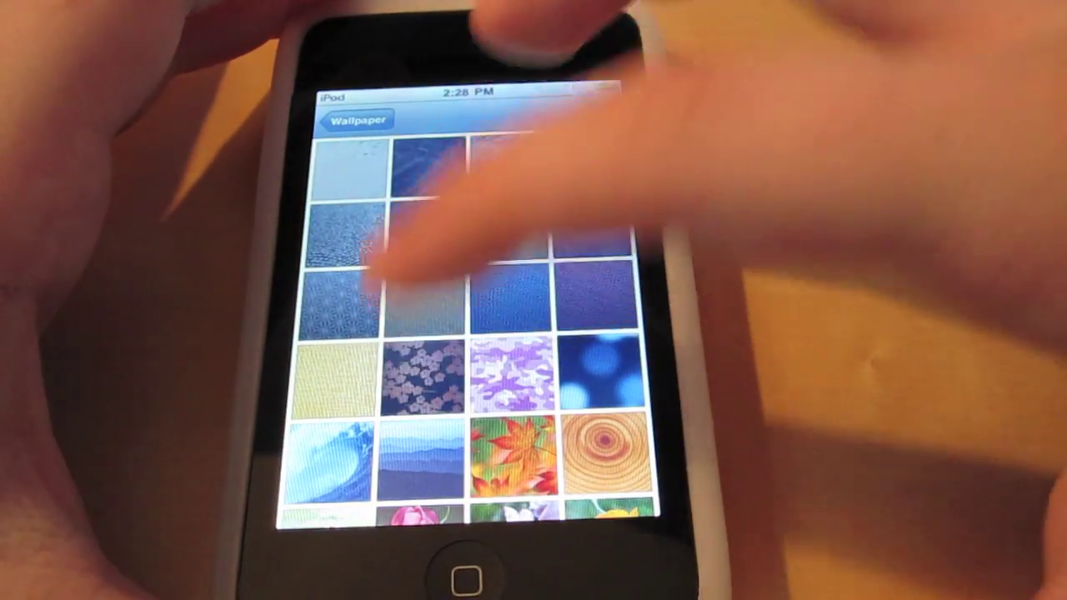
pyautogui.click(422, 377)
pyautogui.click(359, 467)
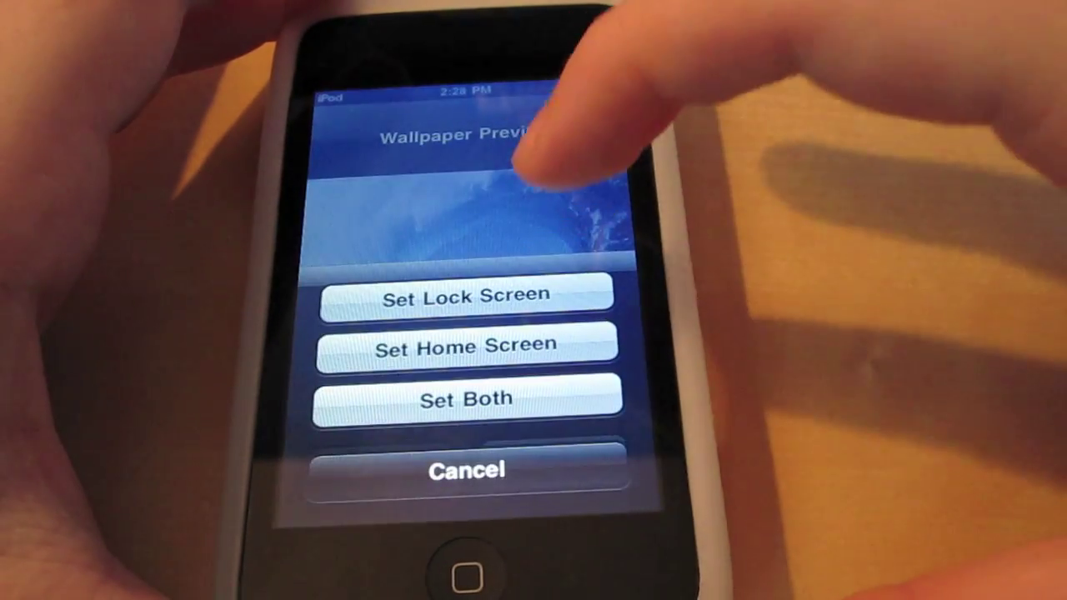
pyautogui.click(486, 294)
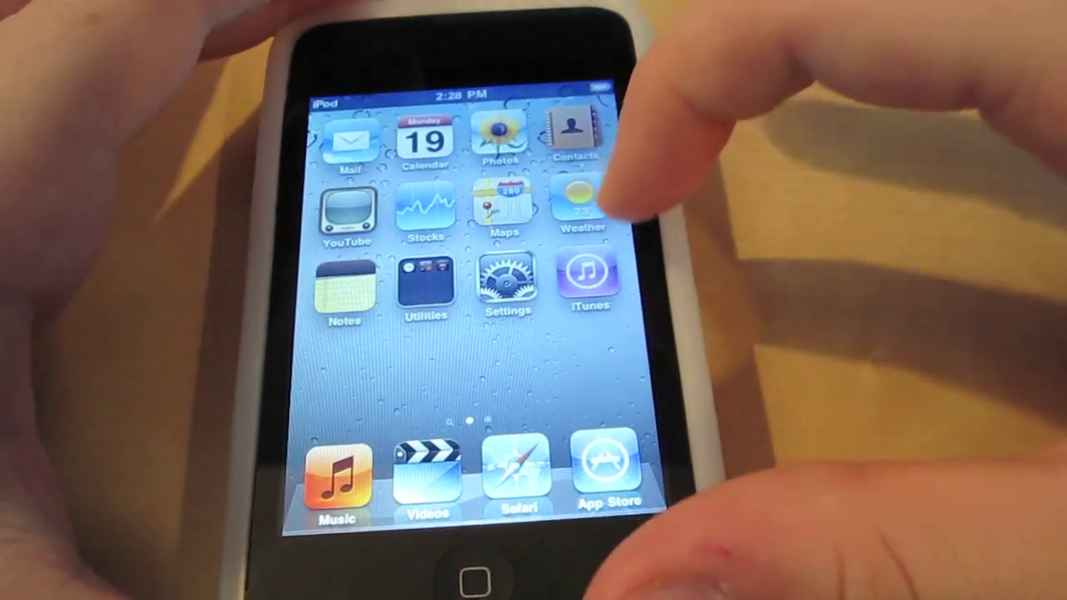
pyautogui.click(588, 200)
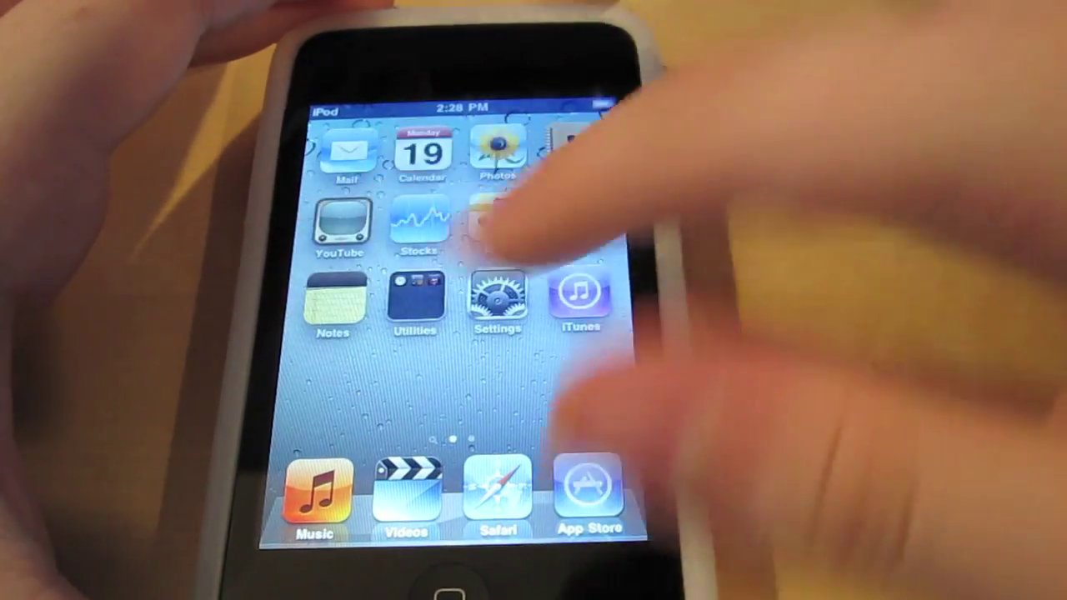
pyautogui.moveTo(500, 246); pyautogui.dragTo(634, 250)
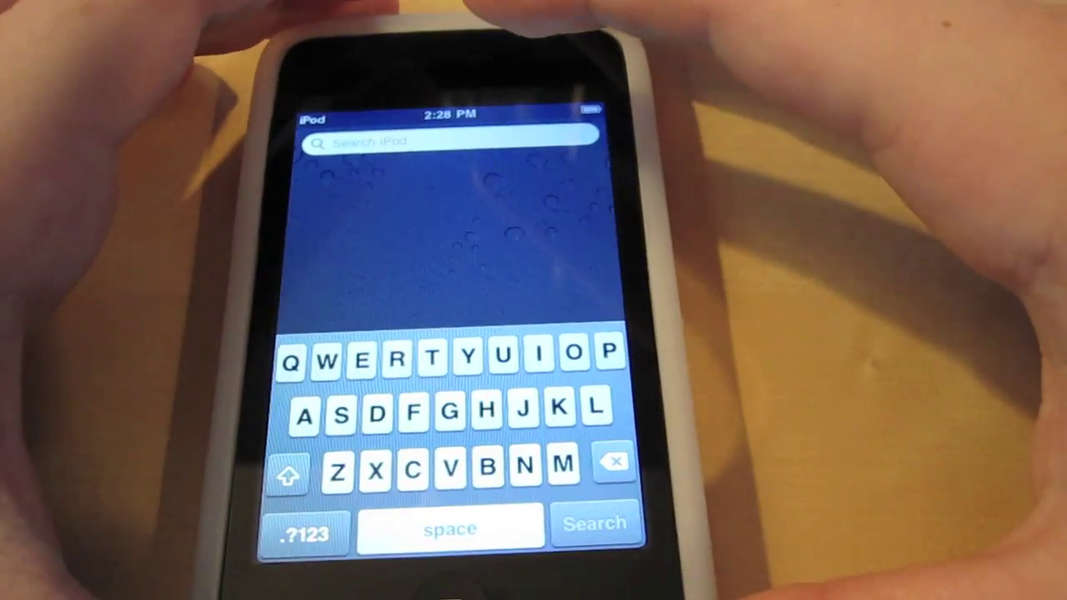
pyautogui.click(483, 37)
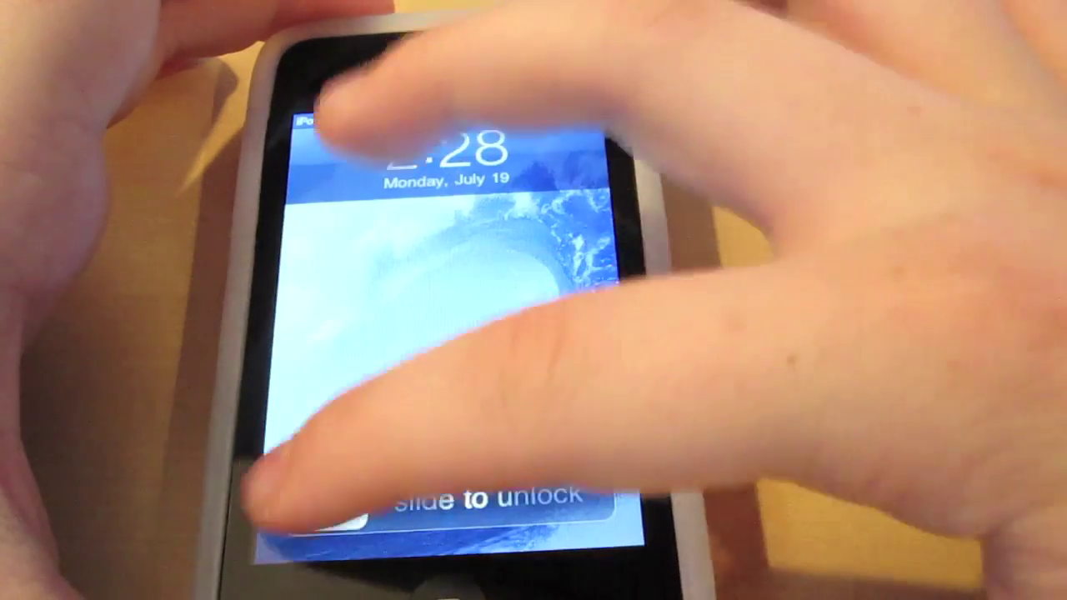
pyautogui.moveTo(292, 512); pyautogui.dragTo(617, 513)
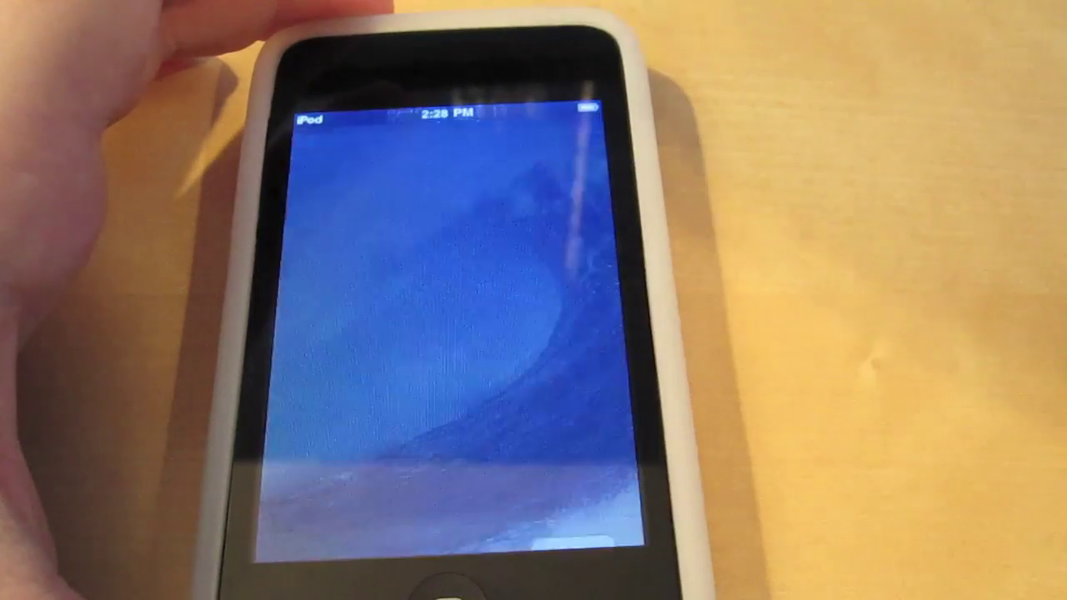